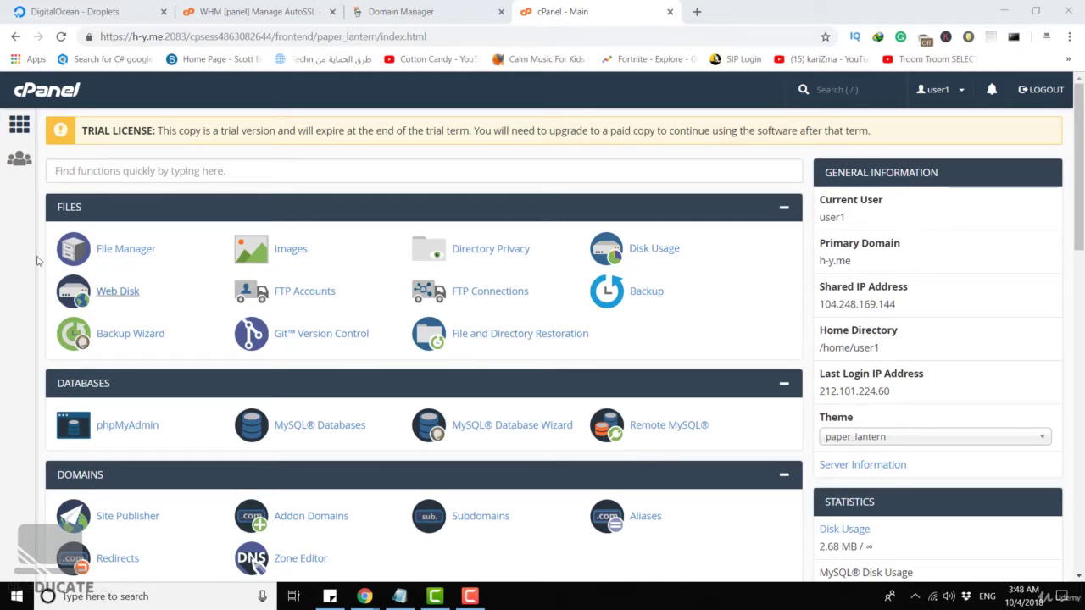
# Open cPanel's Email Authentication page and review the DKIM and SPF sections for h-y.me.
pyautogui.scroll(-3, 143, 228)
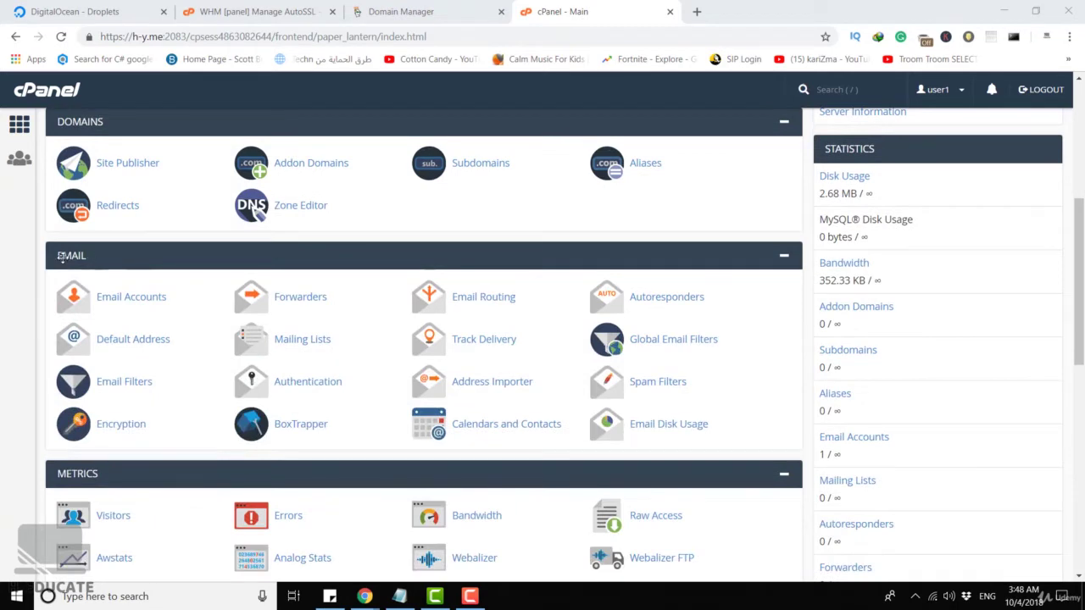
pyautogui.click(309, 382)
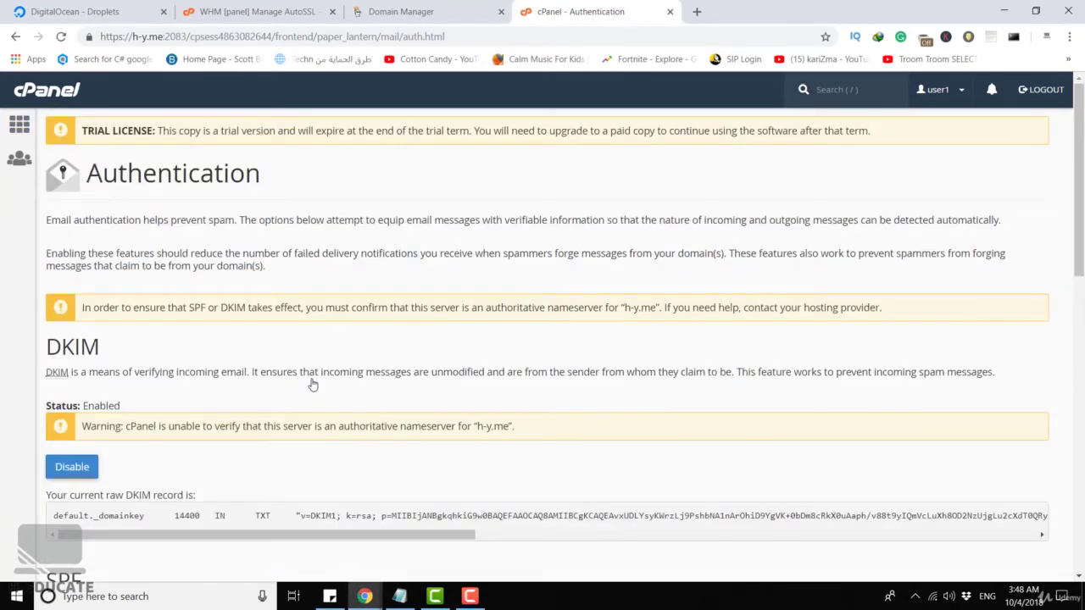
pyautogui.scroll(-2, 331, 291)
pyautogui.moveTo(43, 204); pyautogui.dragTo(112, 206)
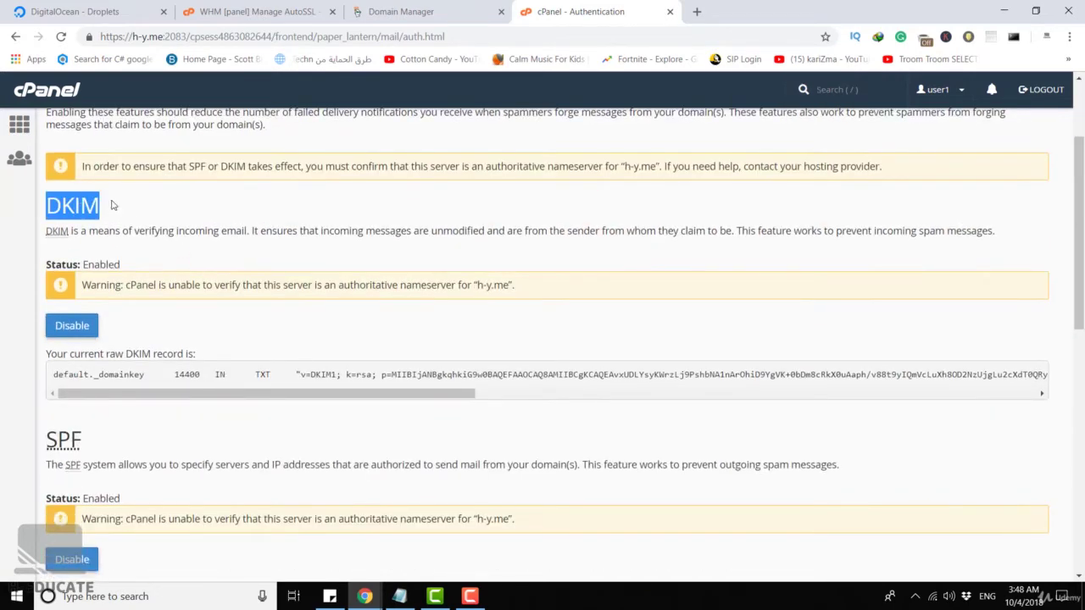
pyautogui.click(113, 205)
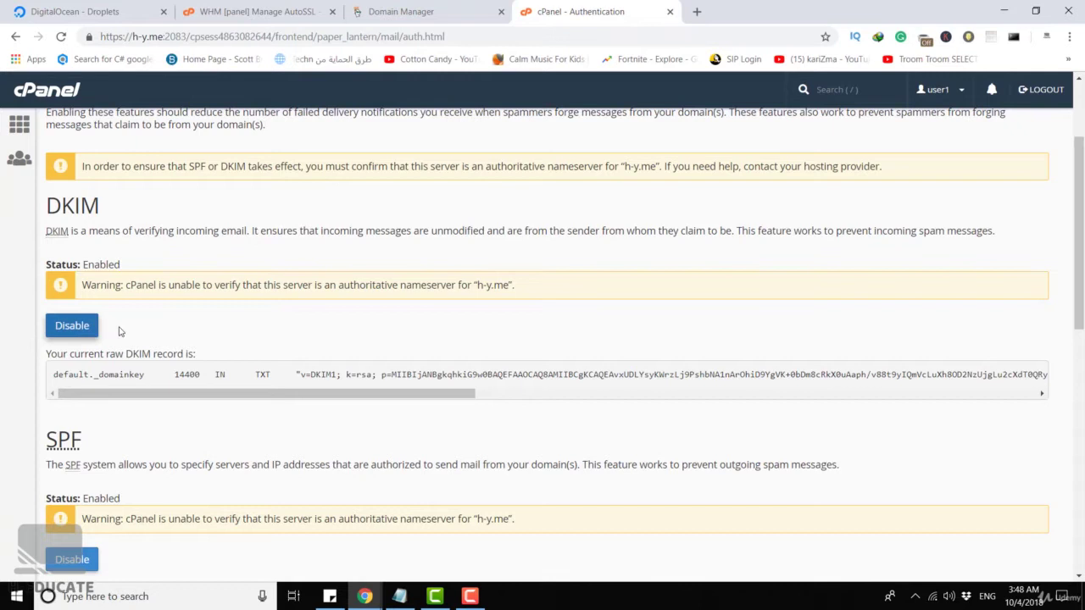
pyautogui.scroll(-1, 165, 319)
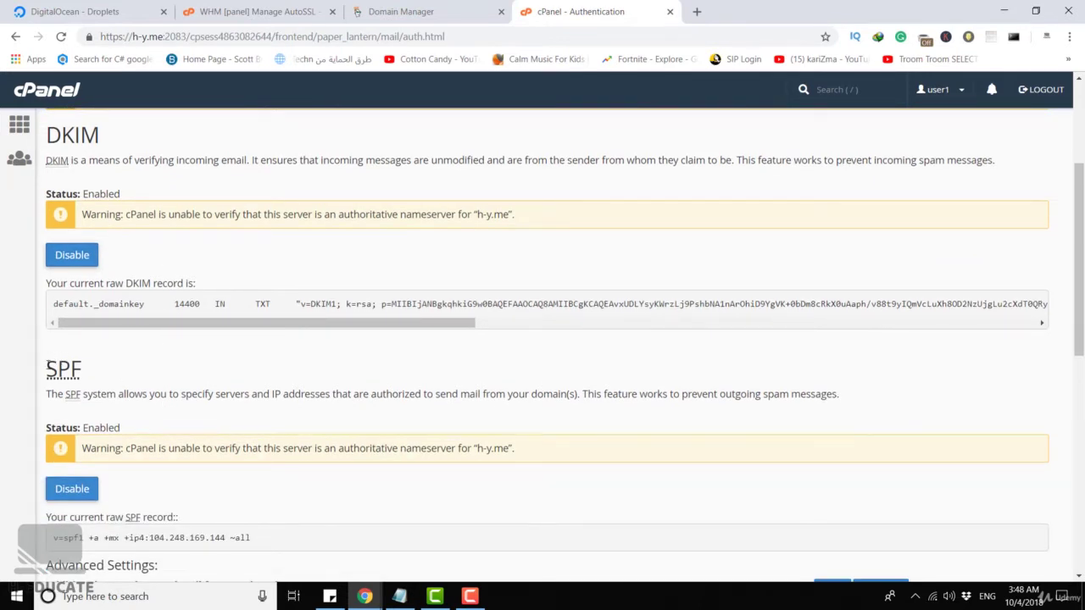
pyautogui.moveTo(47, 365); pyautogui.dragTo(99, 372)
pyautogui.click(98, 370)
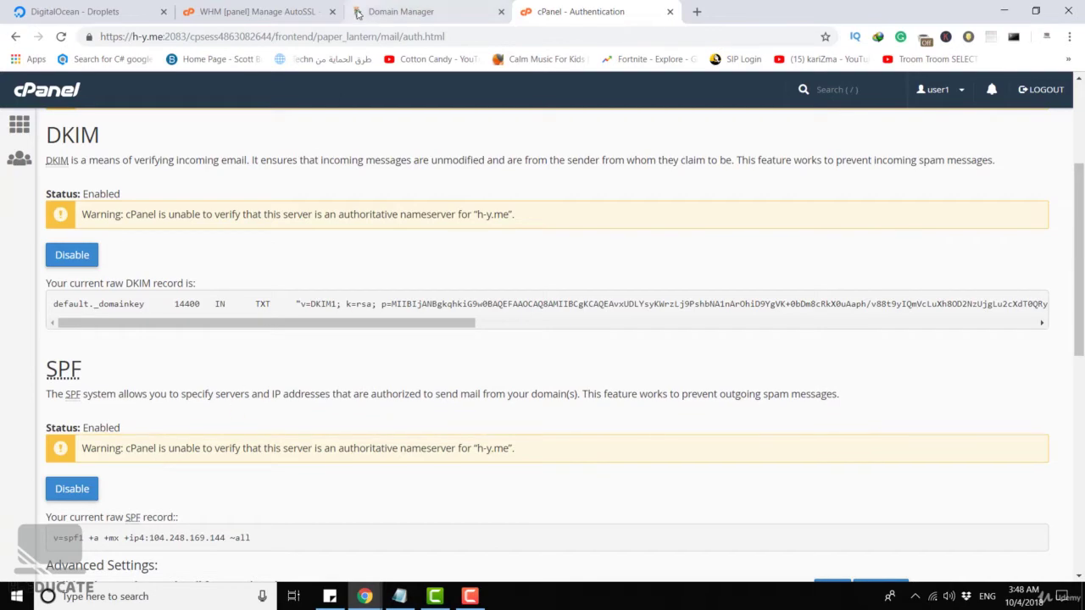
# Look over the existing h-y.me records in GoDaddy DNS Management.
pyautogui.click(390, 16)
pyautogui.scroll(3, 500, 266)
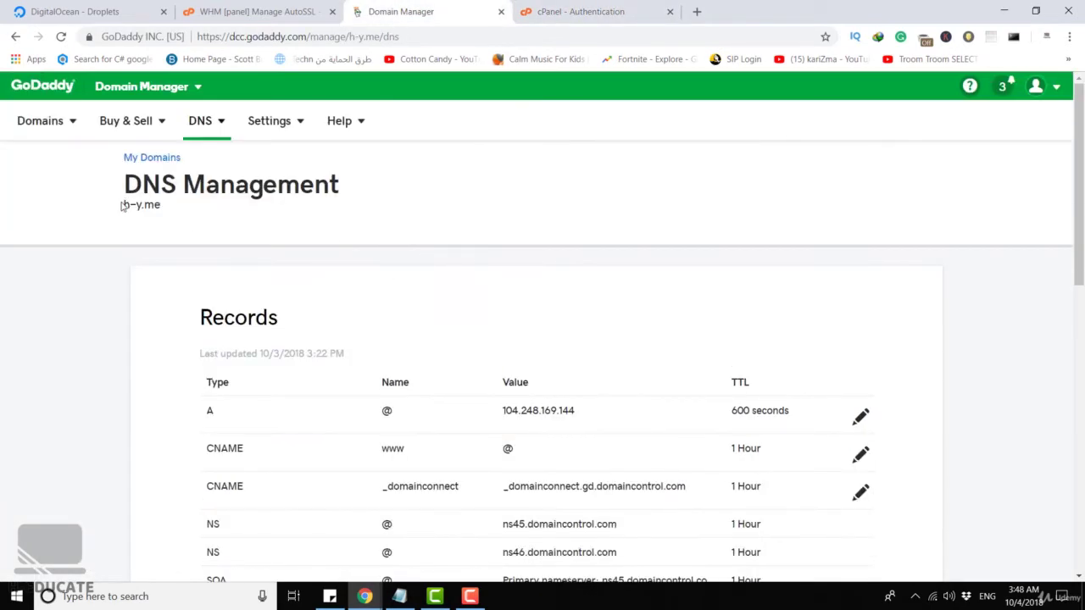
pyautogui.moveTo(124, 204); pyautogui.dragTo(178, 207)
pyautogui.scroll(-1, 275, 210)
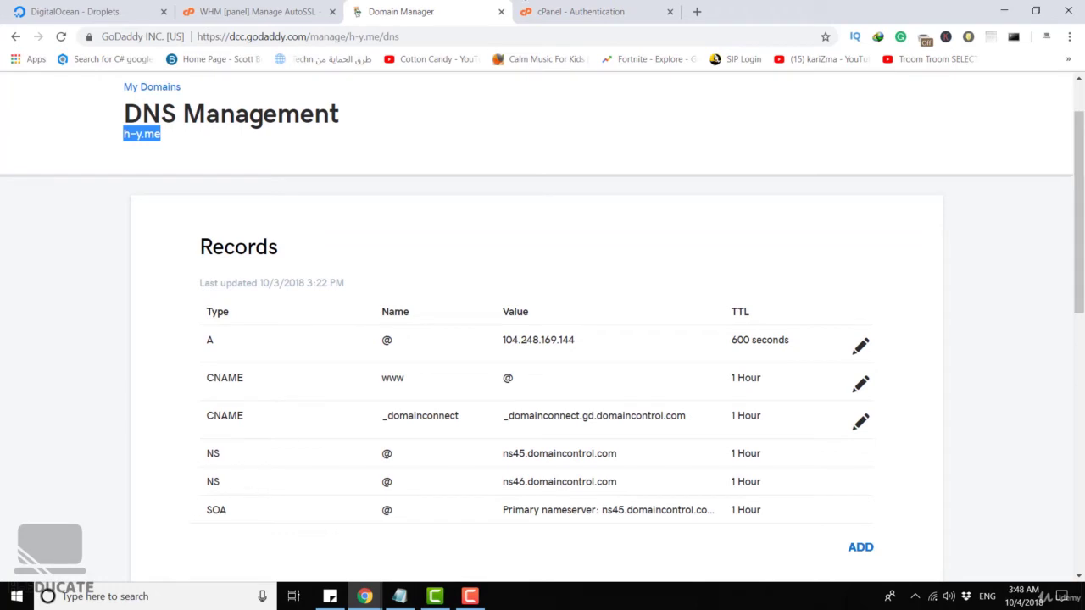
# Review the DKIM host and TTL and the SPF record text in cPanel.
pyautogui.click(576, 11)
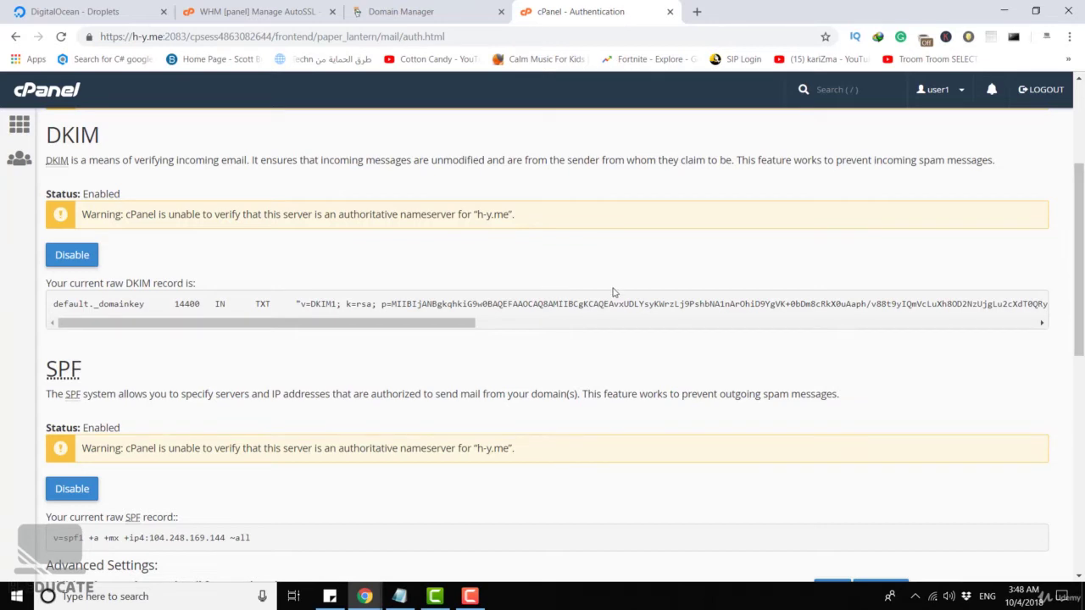
pyautogui.moveTo(64, 302); pyautogui.dragTo(255, 303)
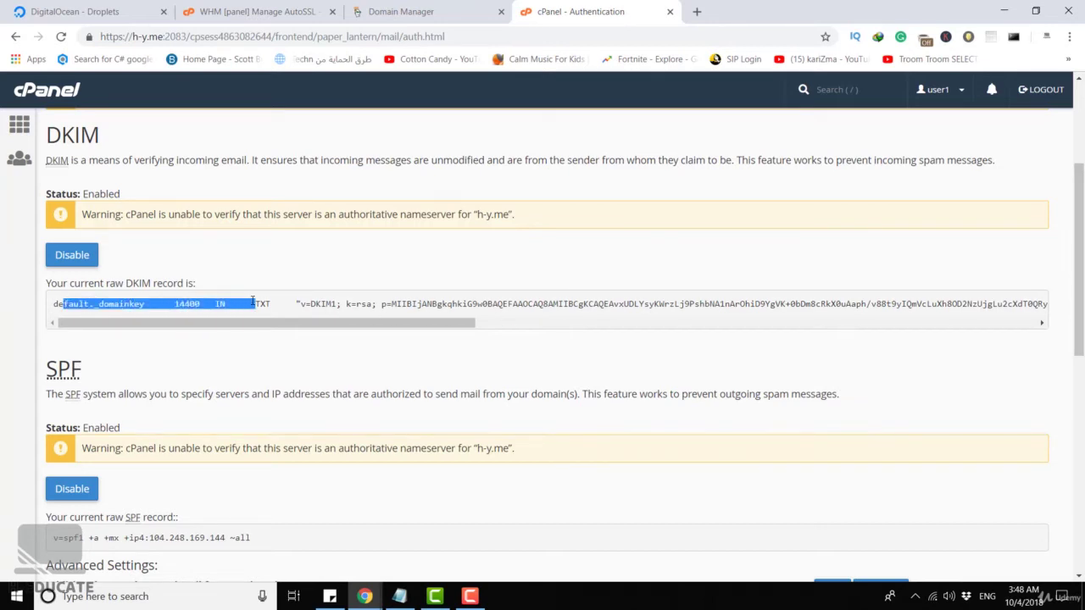
pyautogui.click(246, 306)
pyautogui.moveTo(58, 538); pyautogui.dragTo(216, 537)
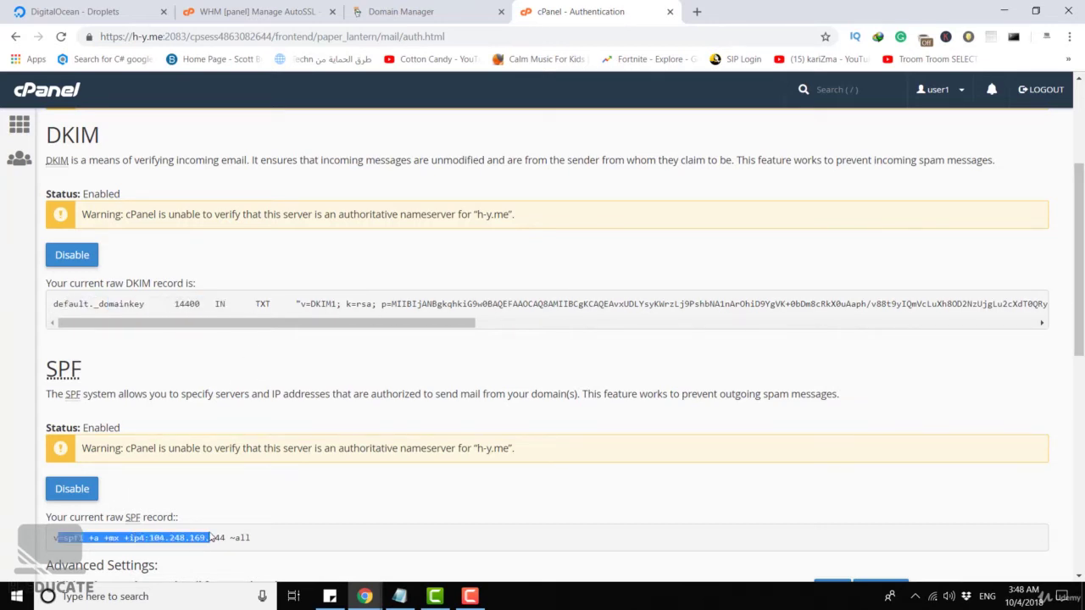
pyautogui.click(433, 255)
# Recheck the SPF record, then scroll GoDaddy DNS Management down to the records table.
pyautogui.click(441, 11)
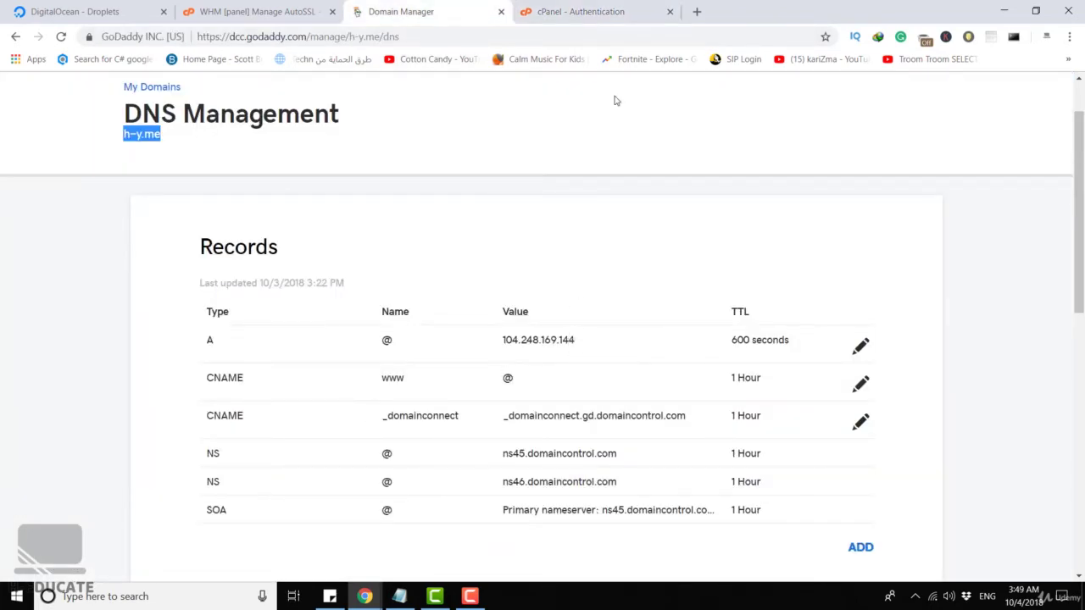
pyautogui.click(608, 11)
pyautogui.scroll(-1, 527, 218)
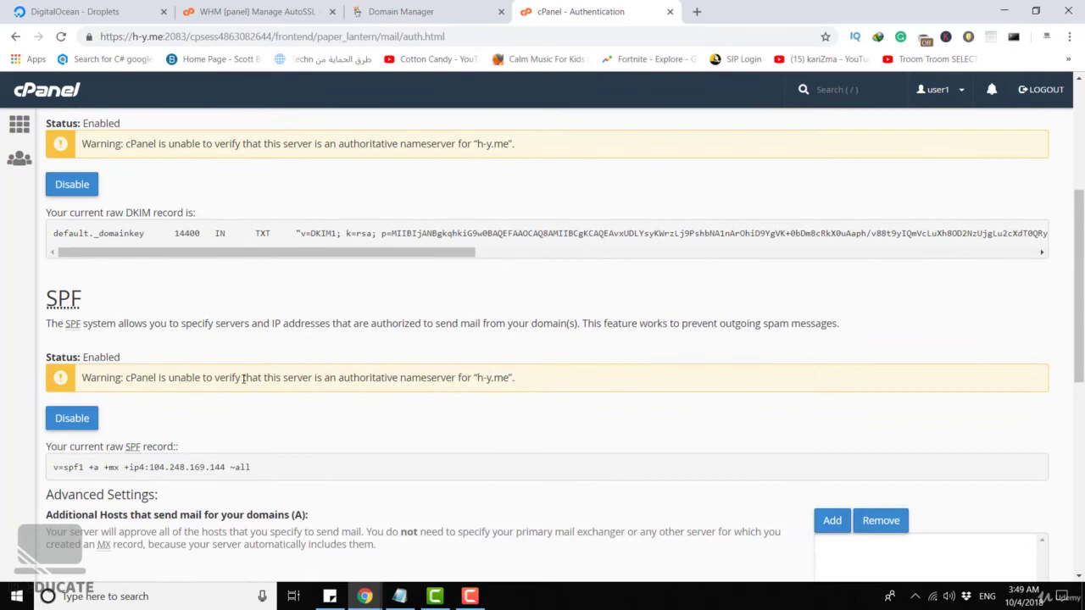
pyautogui.moveTo(258, 468); pyautogui.dragTo(53, 470)
pyautogui.hotkey('ctrl', 'c')
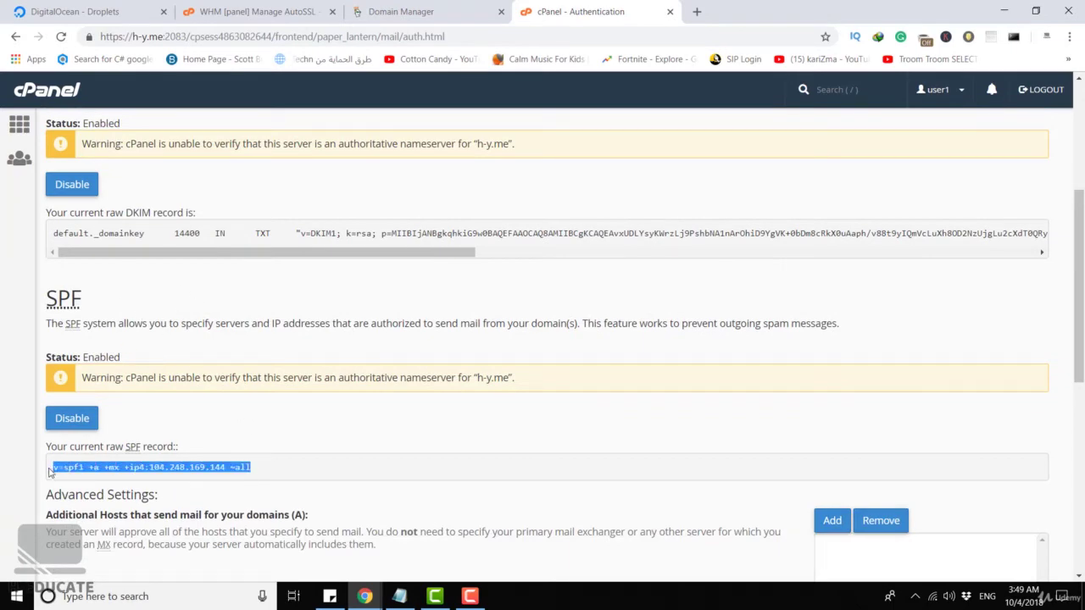
pyautogui.click(455, 10)
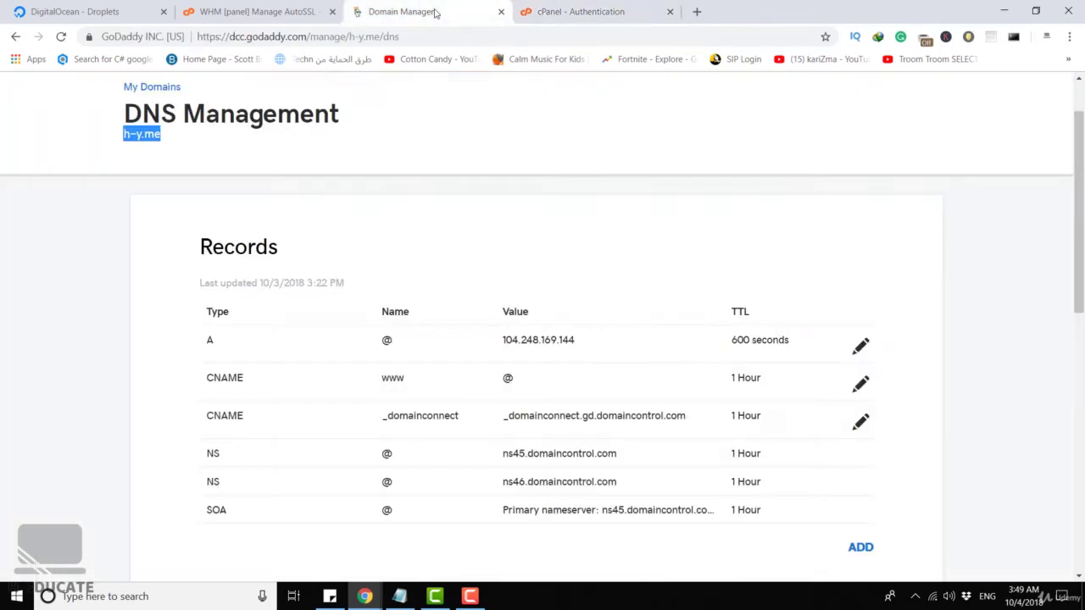
pyautogui.scroll(-3, 547, 184)
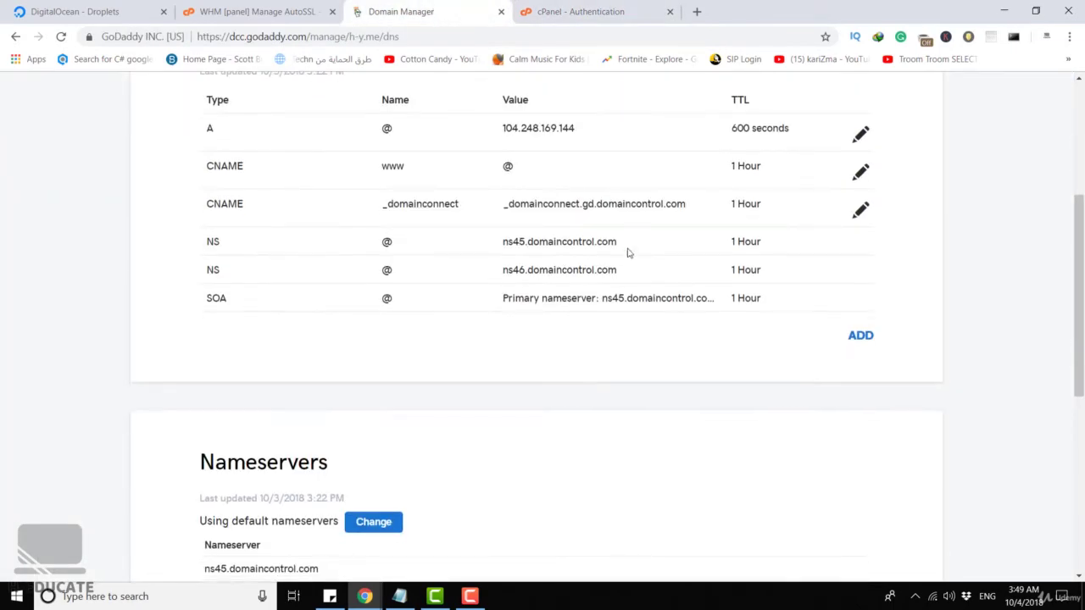
# Start a new TXT record in GoDaddy with host @.
pyautogui.click(868, 336)
pyautogui.click(345, 381)
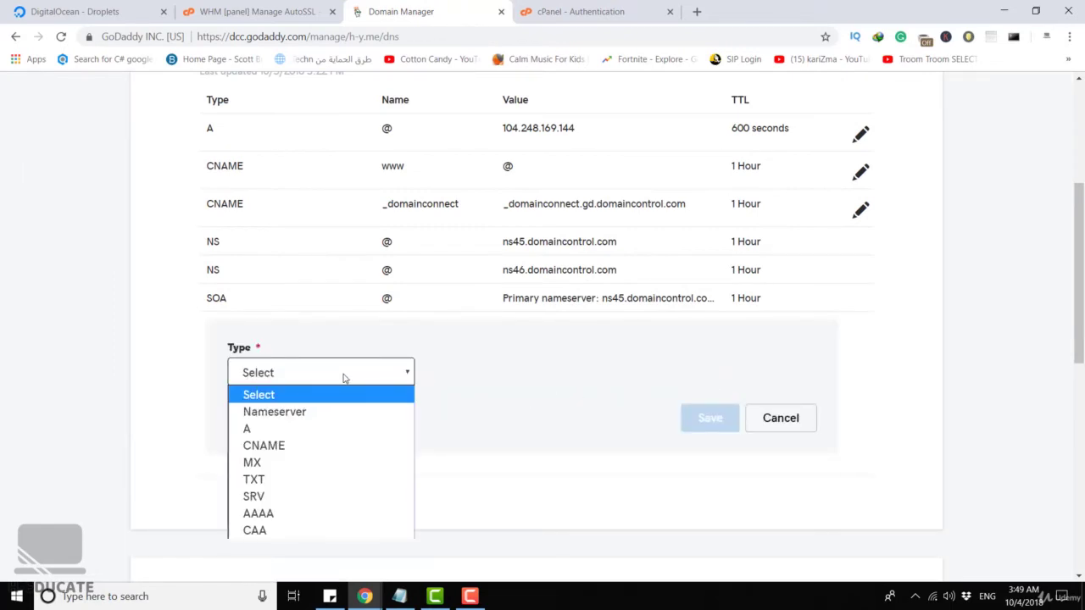
pyautogui.click(285, 480)
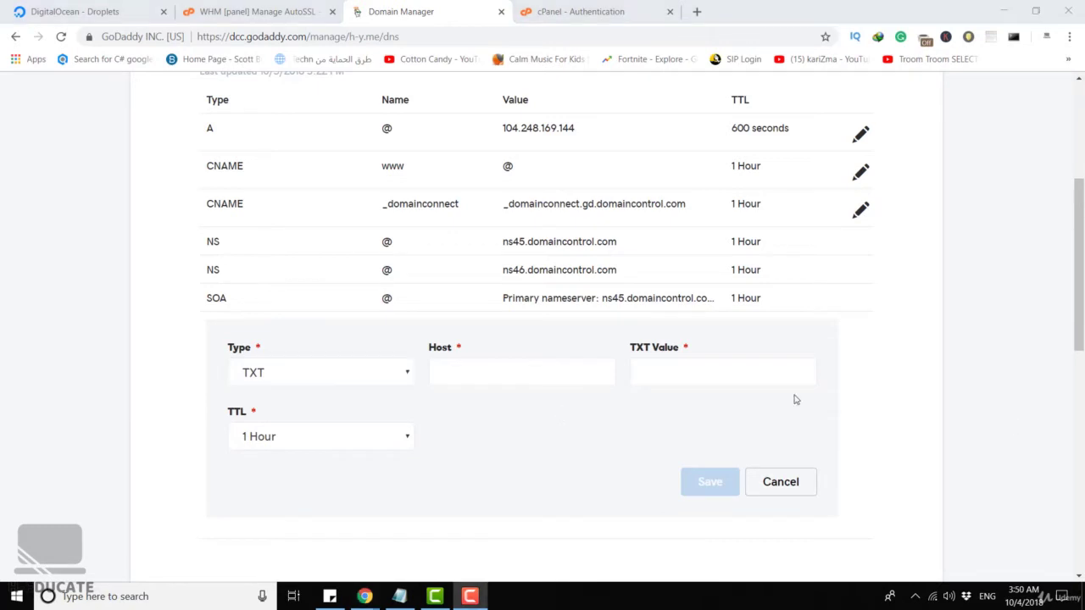
pyautogui.click(502, 371)
pyautogui.write('@')
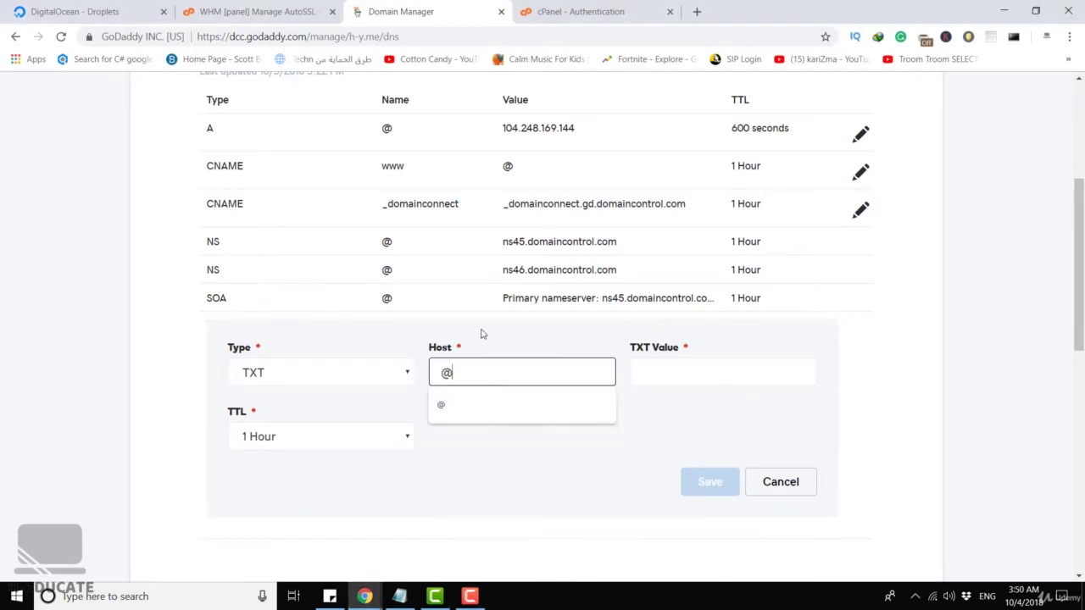
pyautogui.click(498, 458)
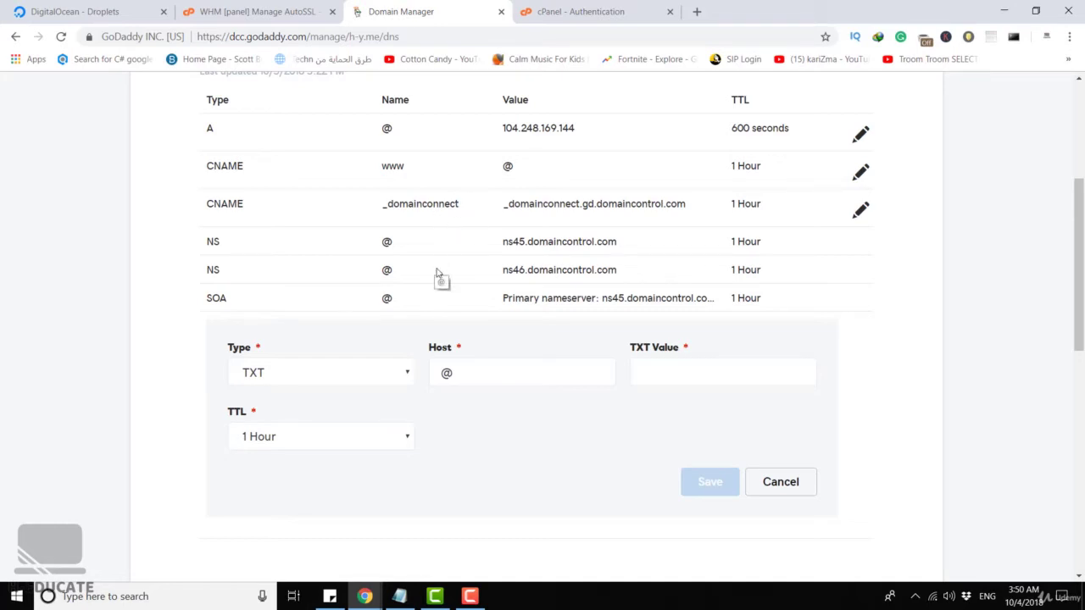
# Paste v=spf1 +a +mx +ip4:104.248.169.144 ~all as the value and save with 1 Hour TTL.
pyautogui.click(676, 370)
pyautogui.hotkey('ctrl', 'v')
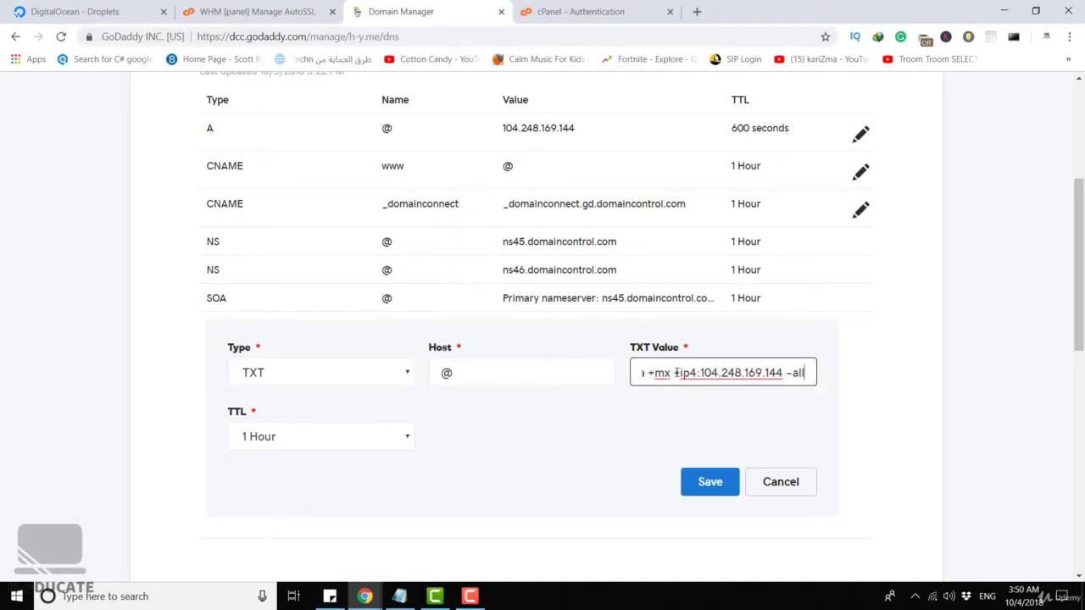
pyautogui.click(688, 423)
pyautogui.moveTo(644, 370); pyautogui.dragTo(826, 368)
pyautogui.click(769, 394)
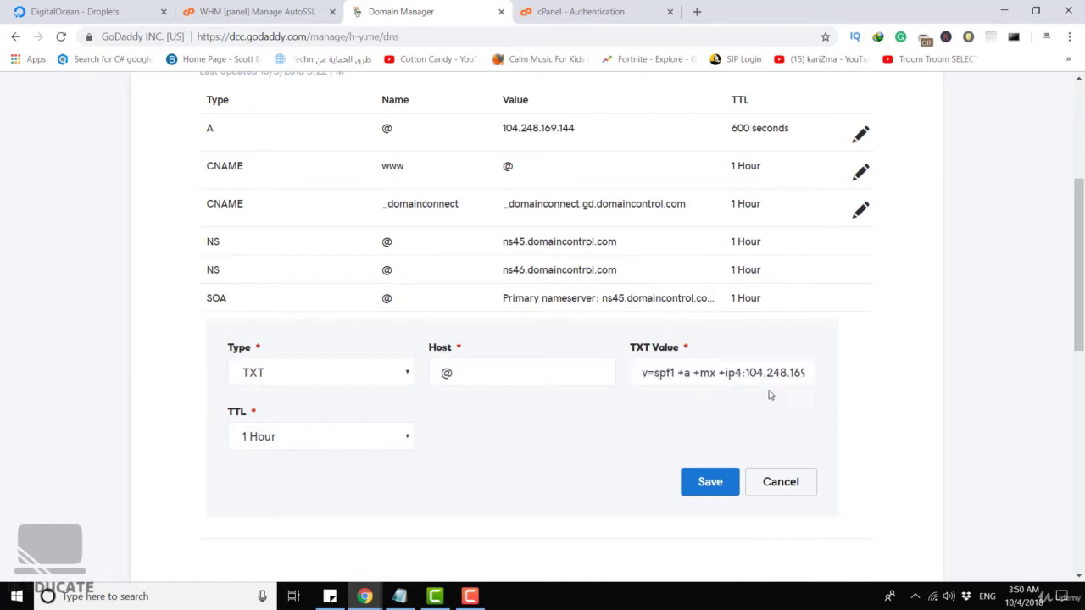
pyautogui.click(708, 480)
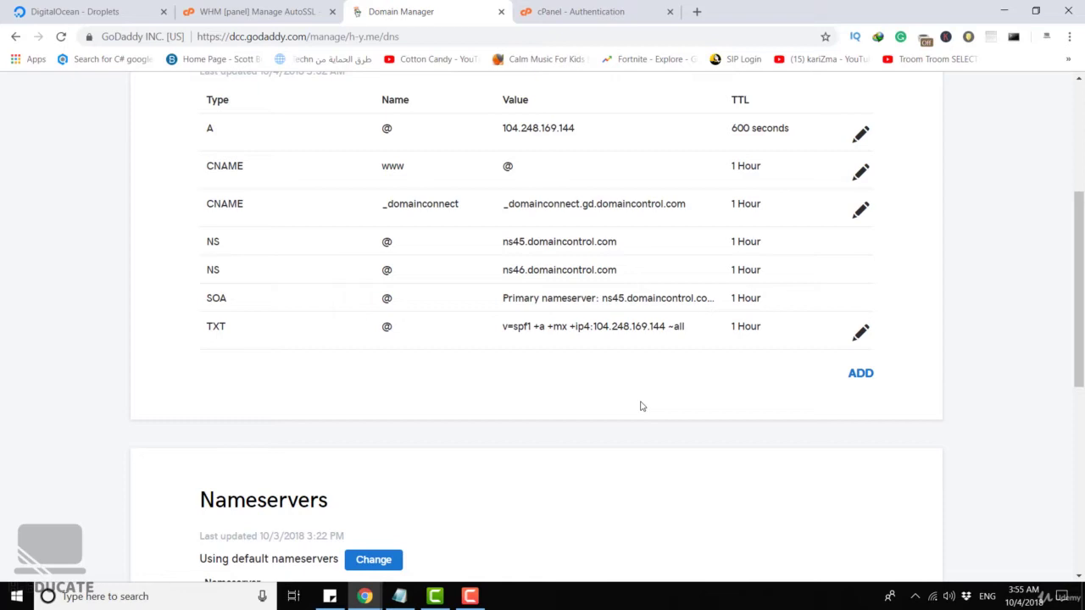
# Copy the DKIM host name default._domainkey from cPanel and begin another GoDaddy DNS record.
pyautogui.click(576, 11)
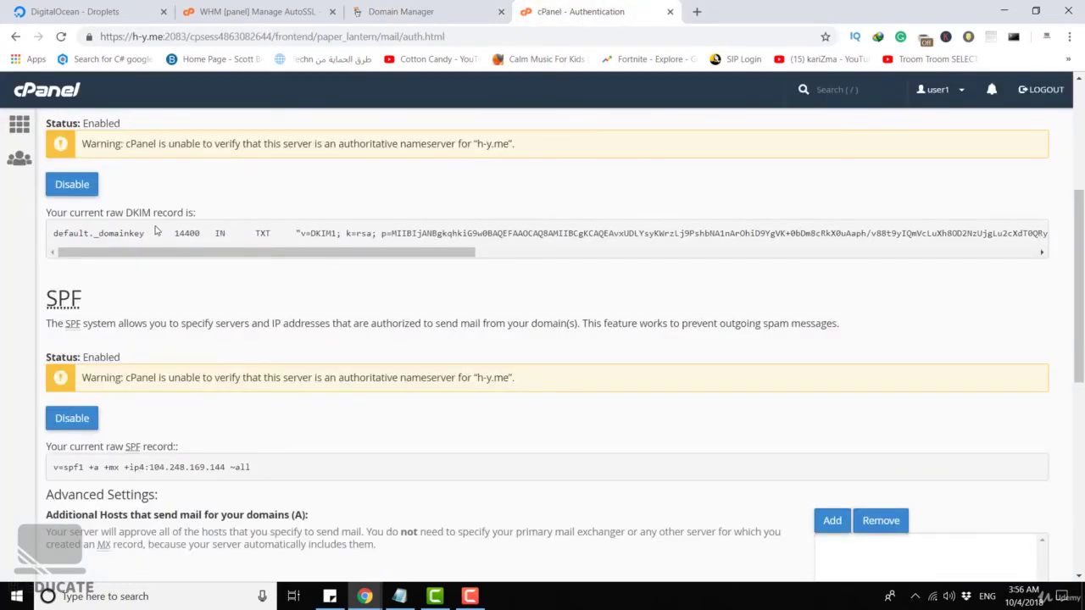
pyautogui.moveTo(146, 233); pyautogui.dragTo(53, 235)
pyautogui.hotkey('ctrl', 'c')
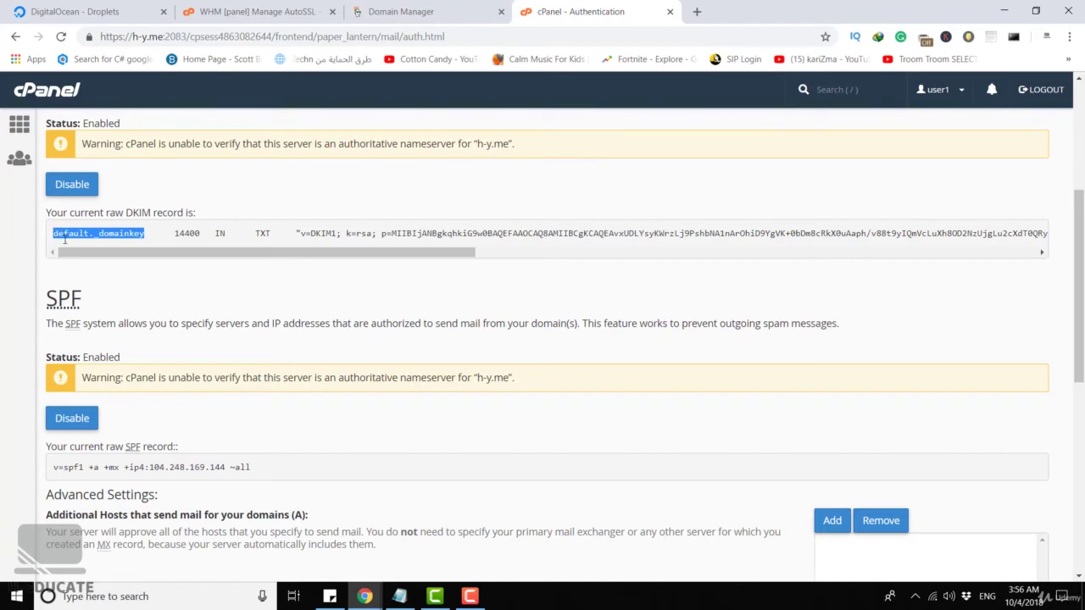
pyautogui.click(399, 11)
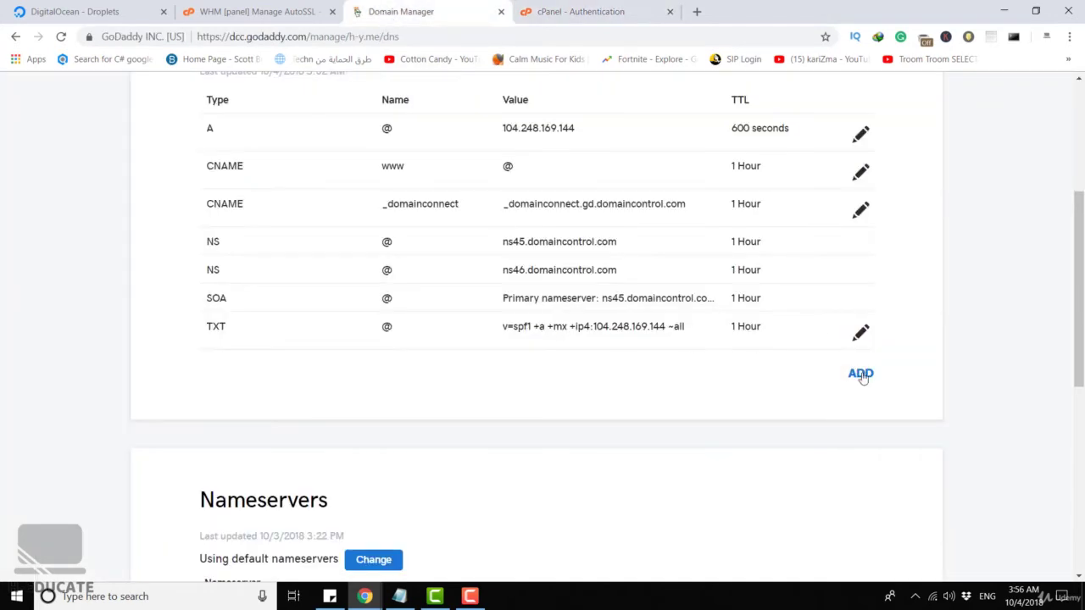
pyautogui.click(860, 374)
# Set the new record to type TXT with host default._domainkey.
pyautogui.click(313, 414)
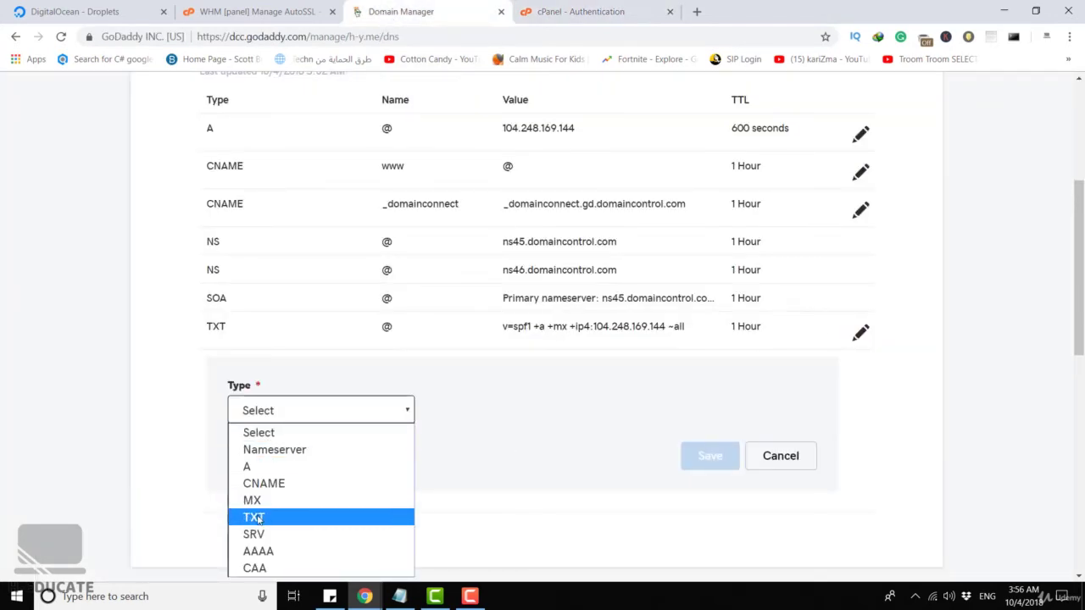
pyautogui.click(255, 517)
pyautogui.click(469, 413)
pyautogui.hotkey('ctrl', 'v')
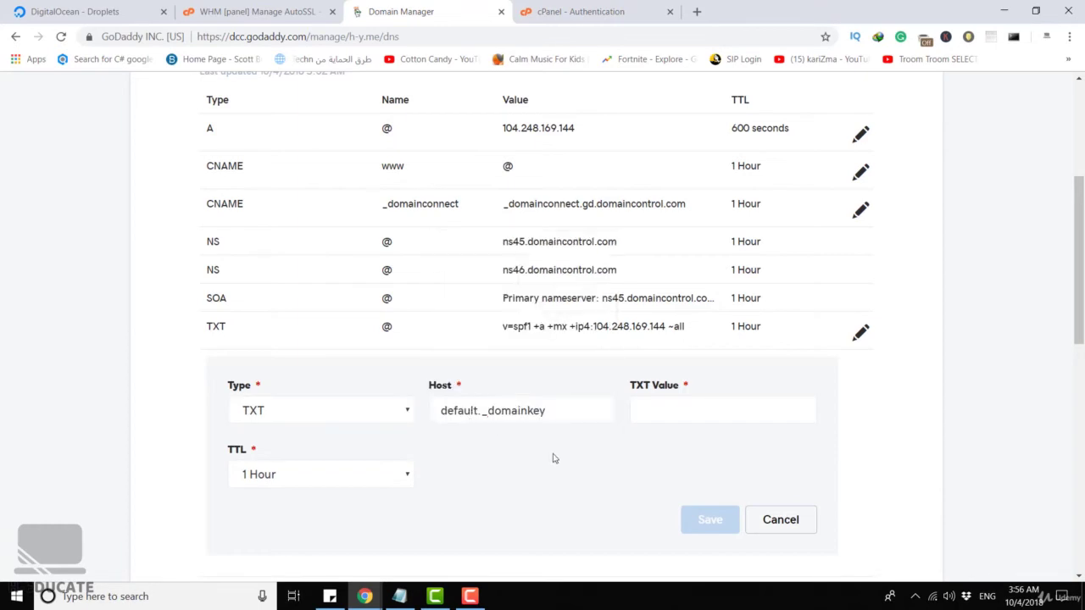
# Copy the DKIM key 'v=DKIM1; k=rsa; p=…' from cPanel into TXT Value and save.
pyautogui.click(606, 11)
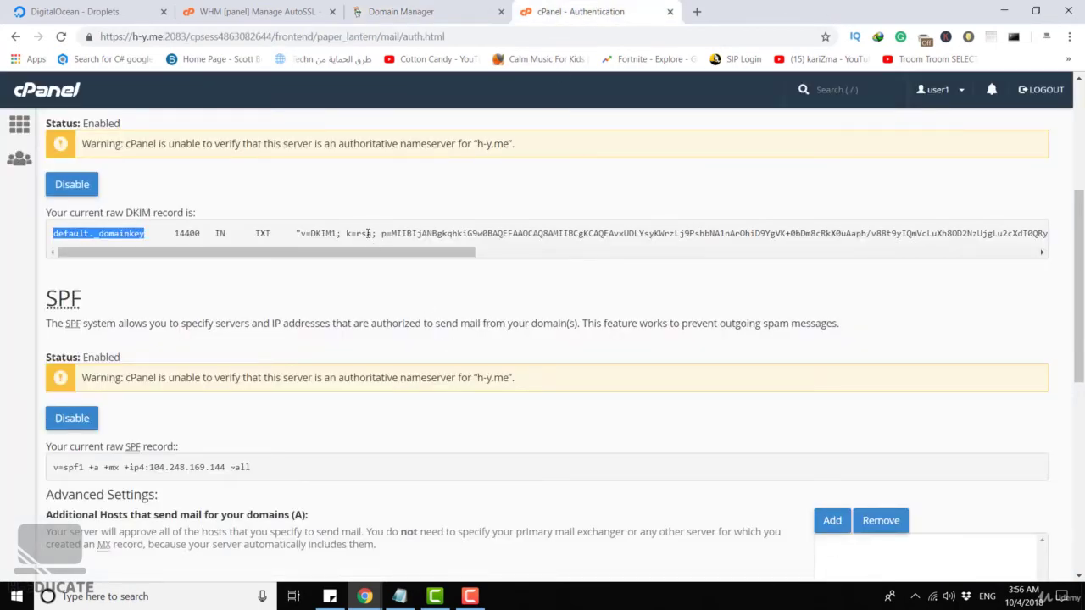
pyautogui.moveTo(298, 233); pyautogui.dragTo(1047, 233)
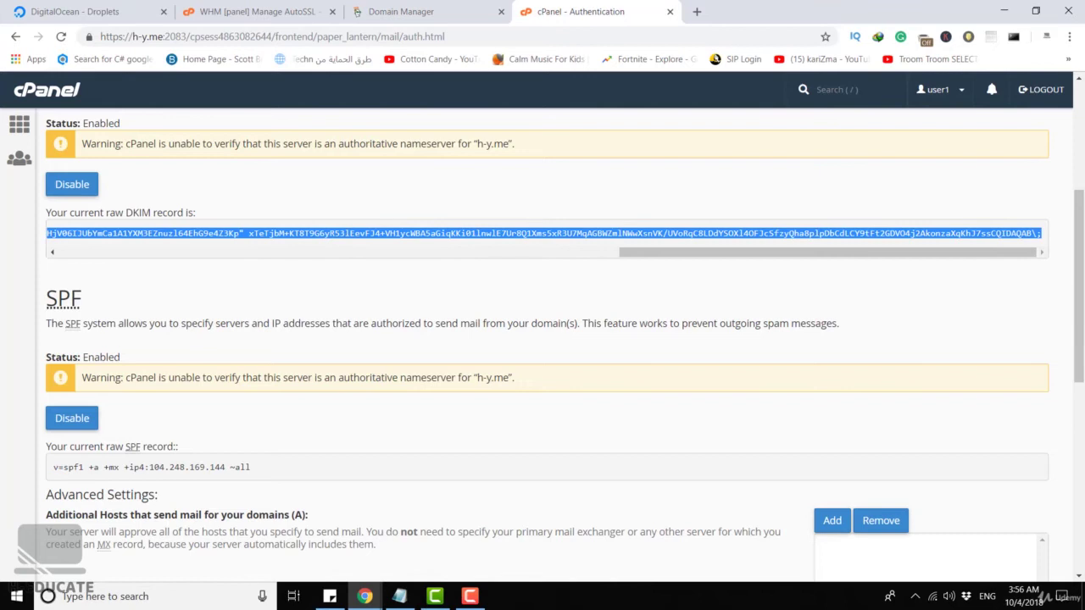
pyautogui.click(422, 13)
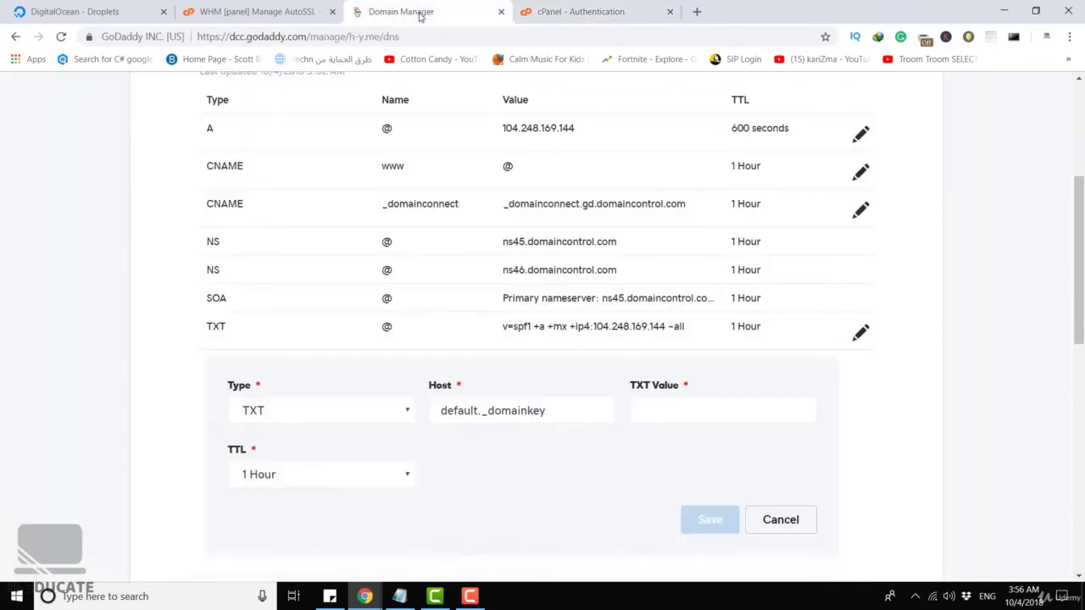
pyautogui.click(694, 405)
pyautogui.hotkey('ctrl', 'v')
pyautogui.click(631, 467)
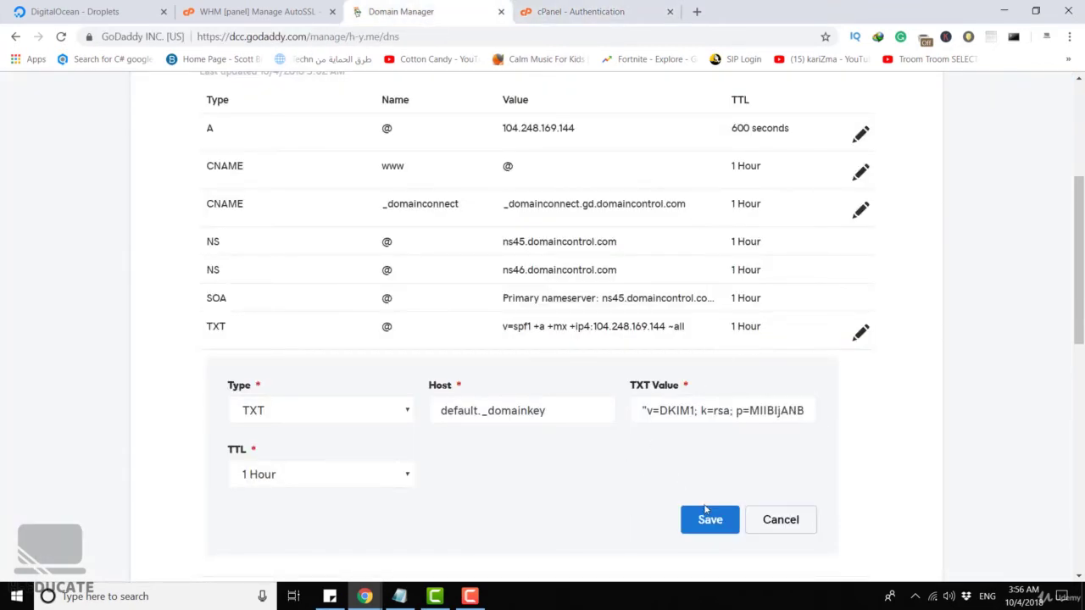
pyautogui.click(706, 515)
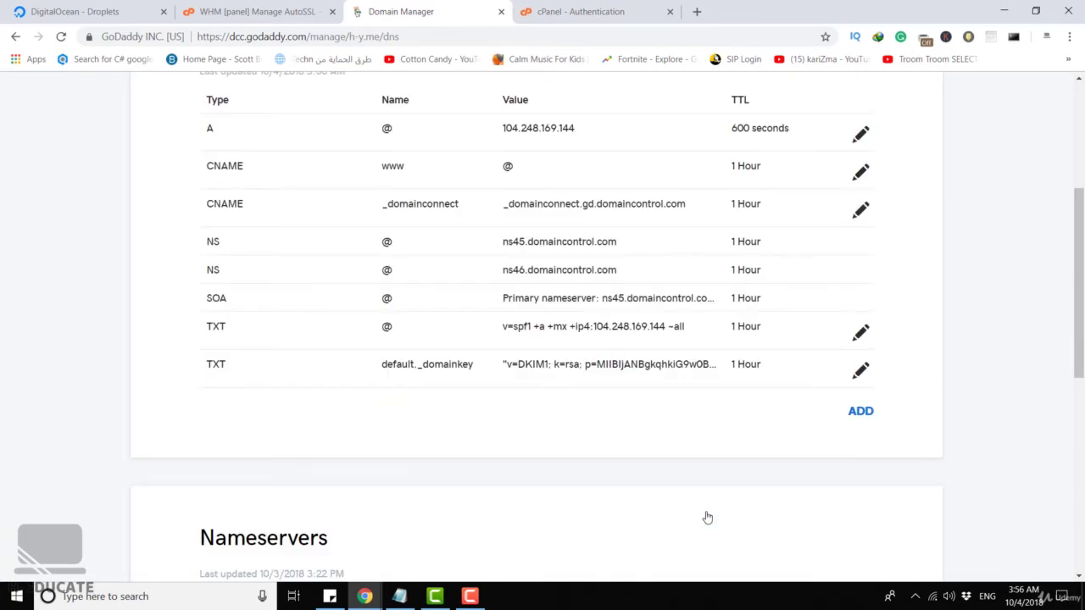
pyautogui.scroll(1, 708, 486)
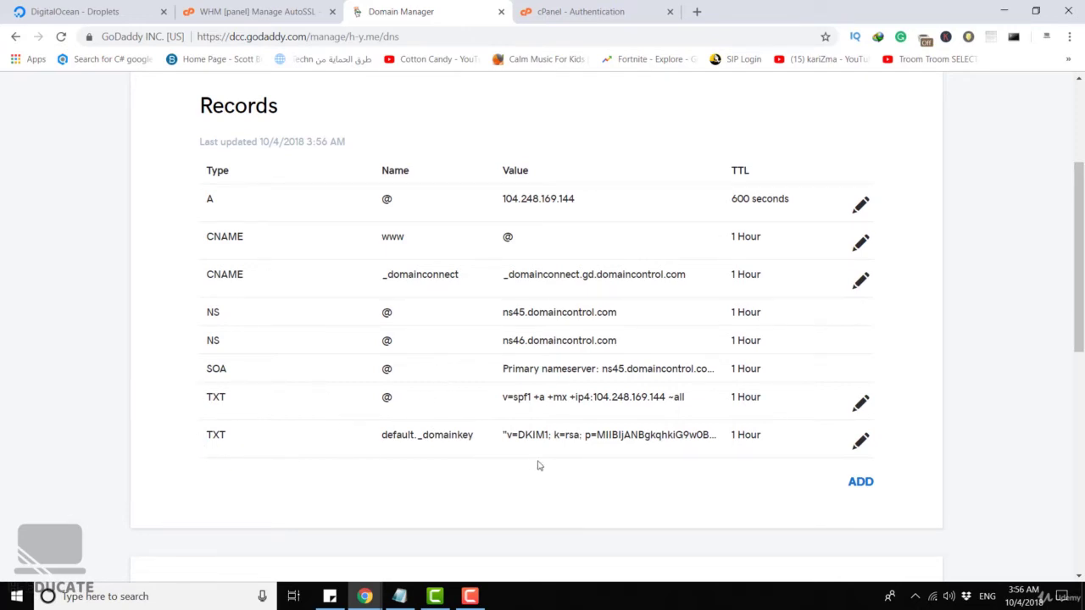
# Reload cPanel Email Authentication and confirm DKIM and SPF both show DNS Check Passed.
pyautogui.click(599, 14)
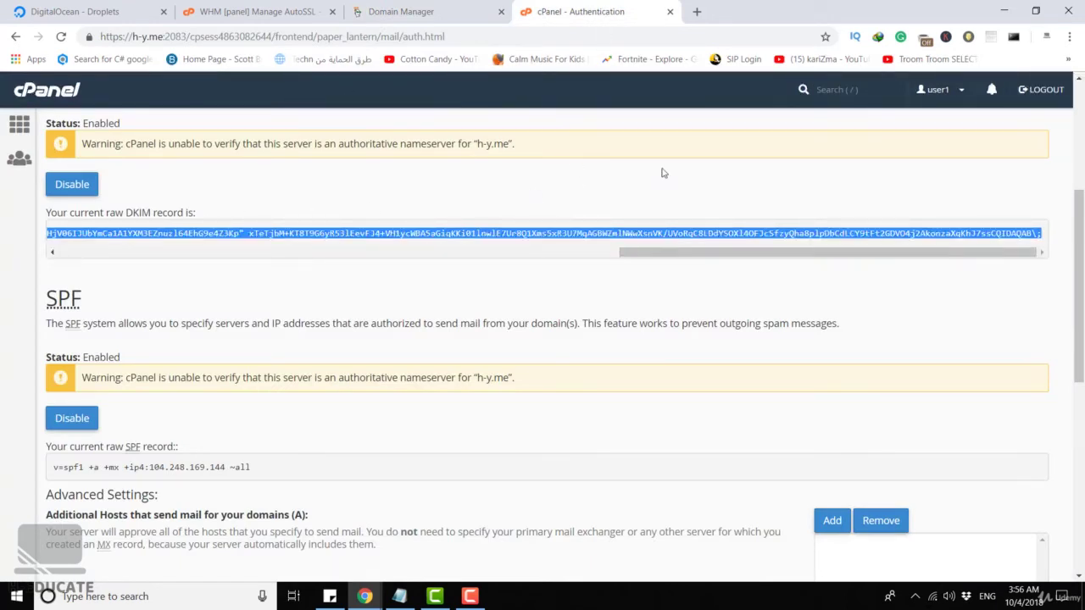
pyautogui.scroll(1, 709, 172)
pyautogui.click(356, 213)
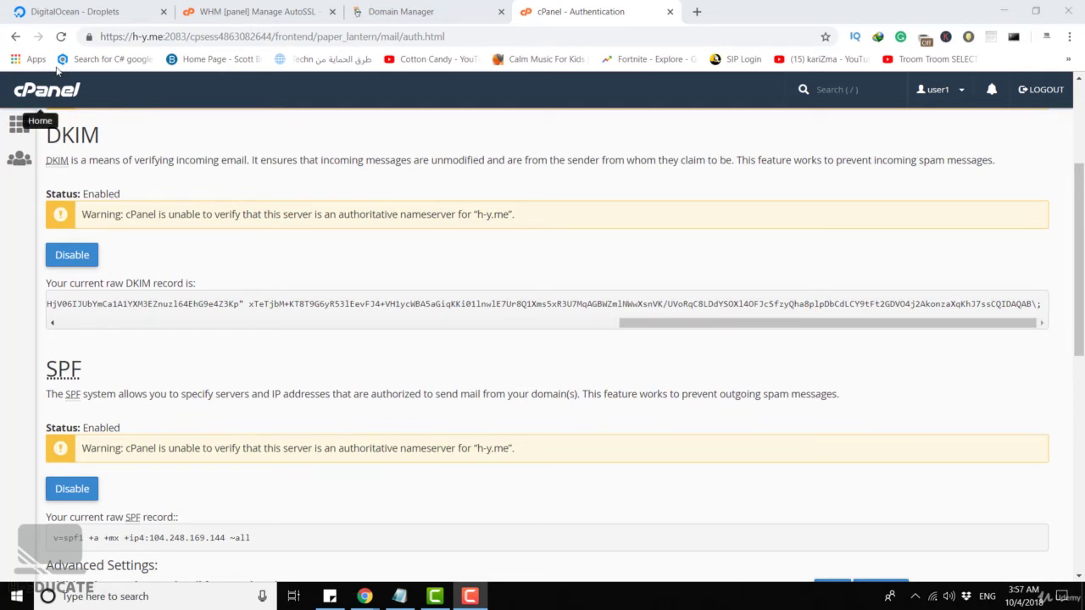
pyautogui.click(61, 36)
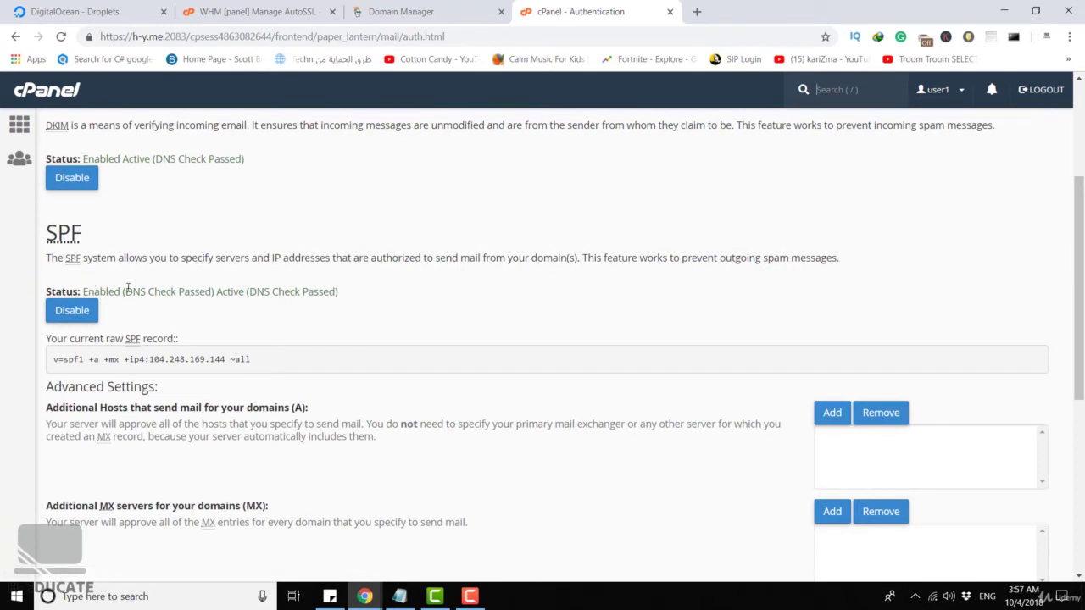
pyautogui.moveTo(126, 292); pyautogui.dragTo(211, 291)
pyautogui.scroll(2, 258, 235)
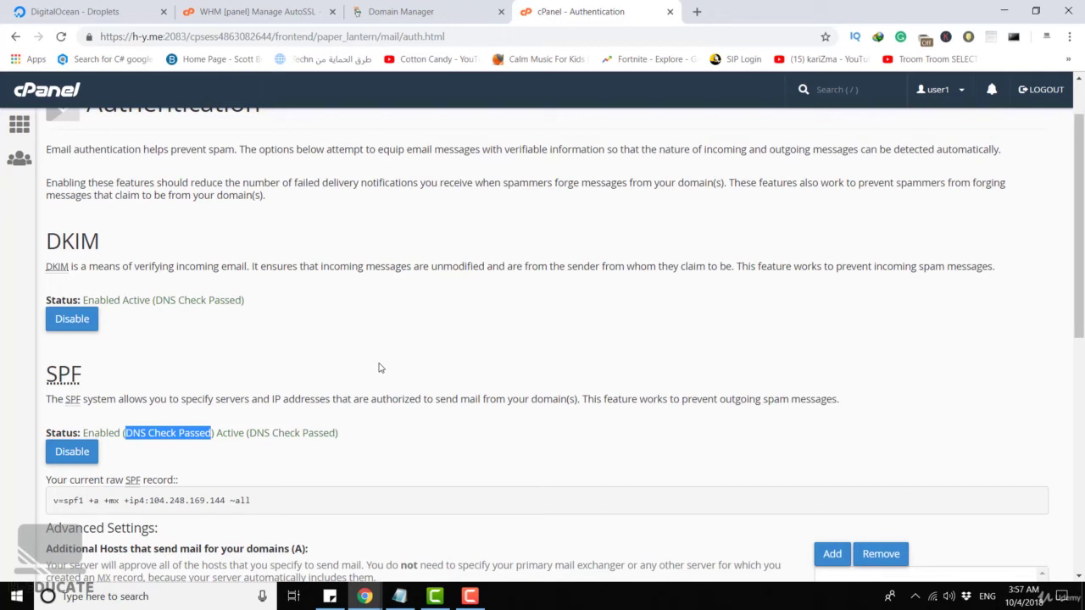
pyautogui.click(380, 368)
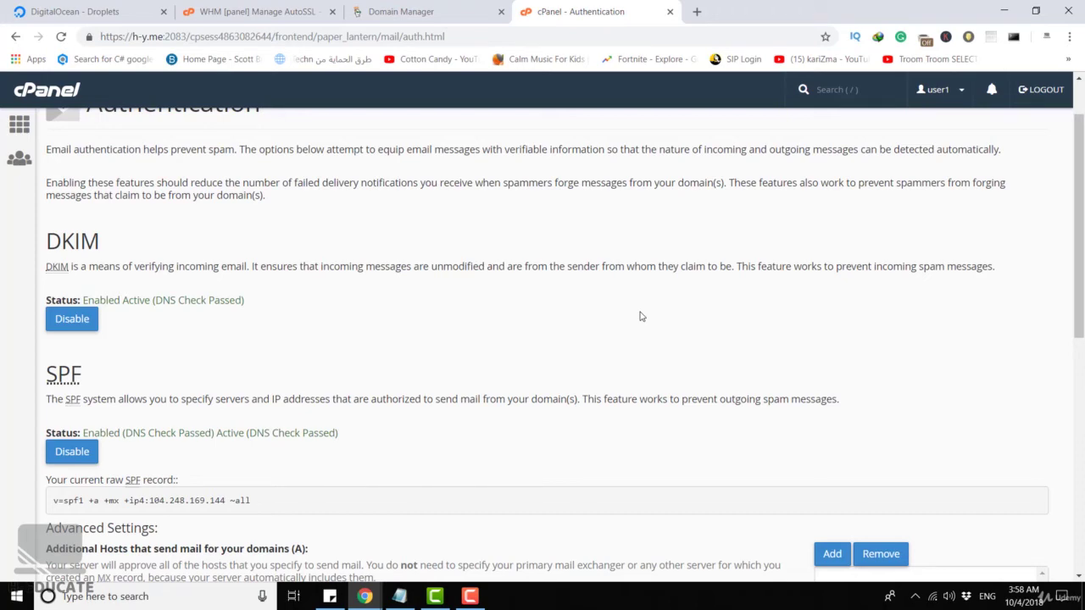
# Go from cPanel Home to Email Accounts and open Horde webmail for the test mailbox.
pyautogui.click(19, 126)
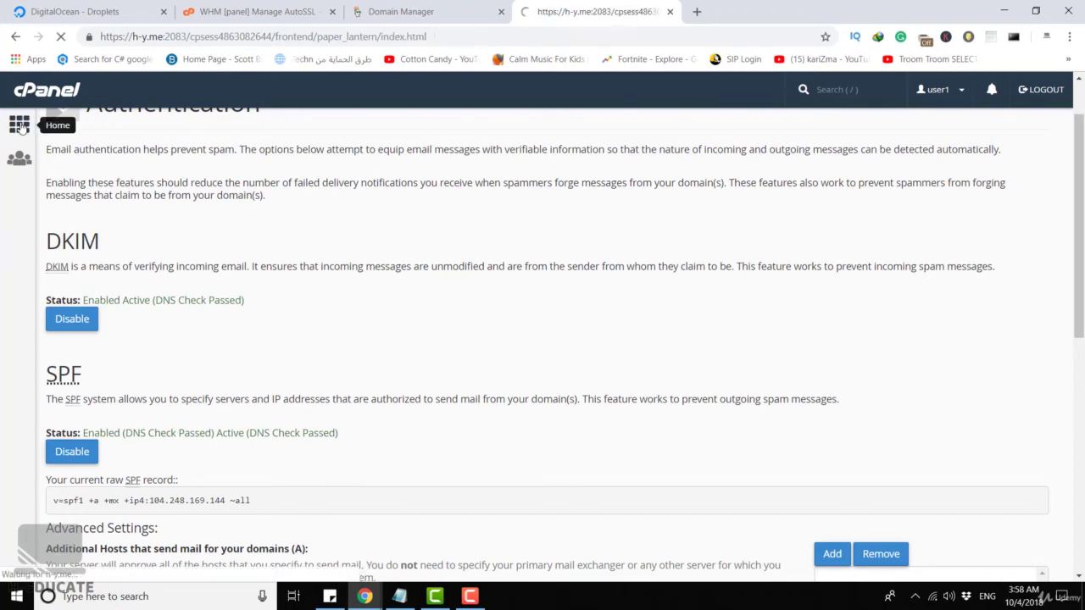
pyautogui.scroll(-3, 291, 194)
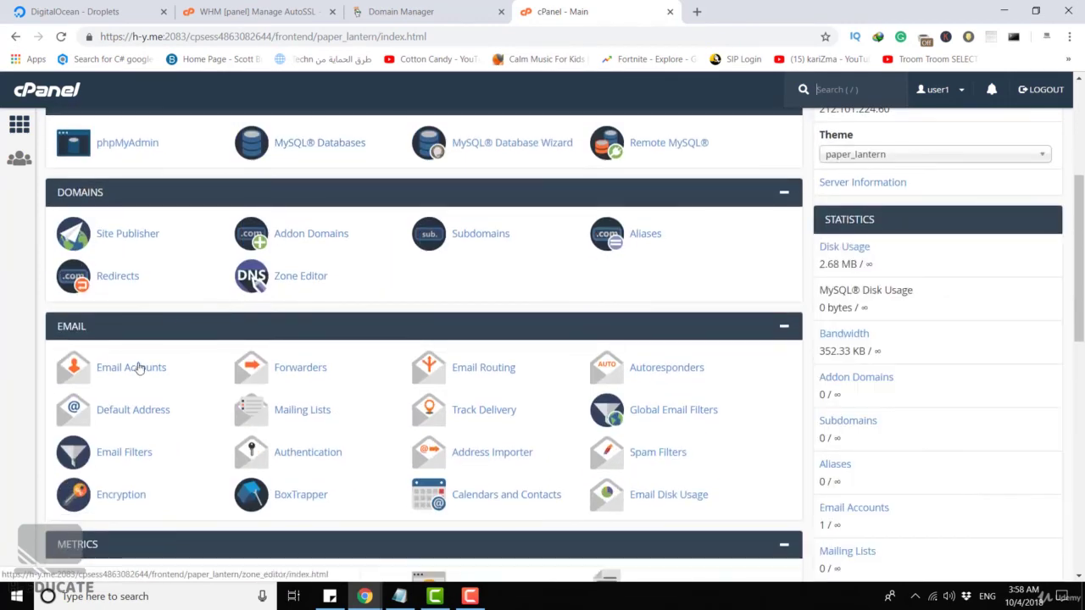
pyautogui.click(134, 372)
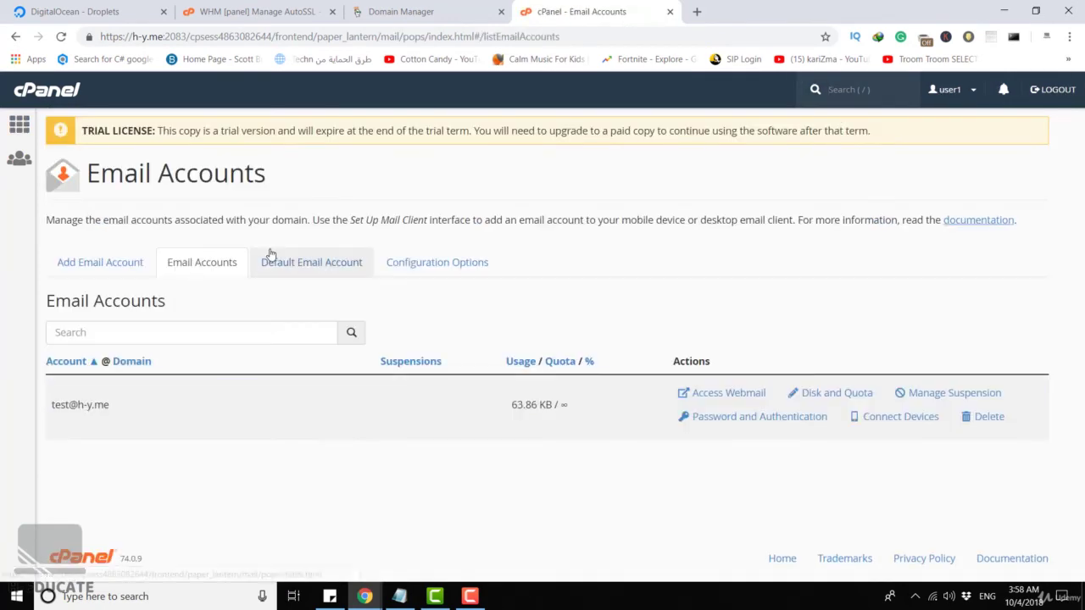
pyautogui.click(730, 395)
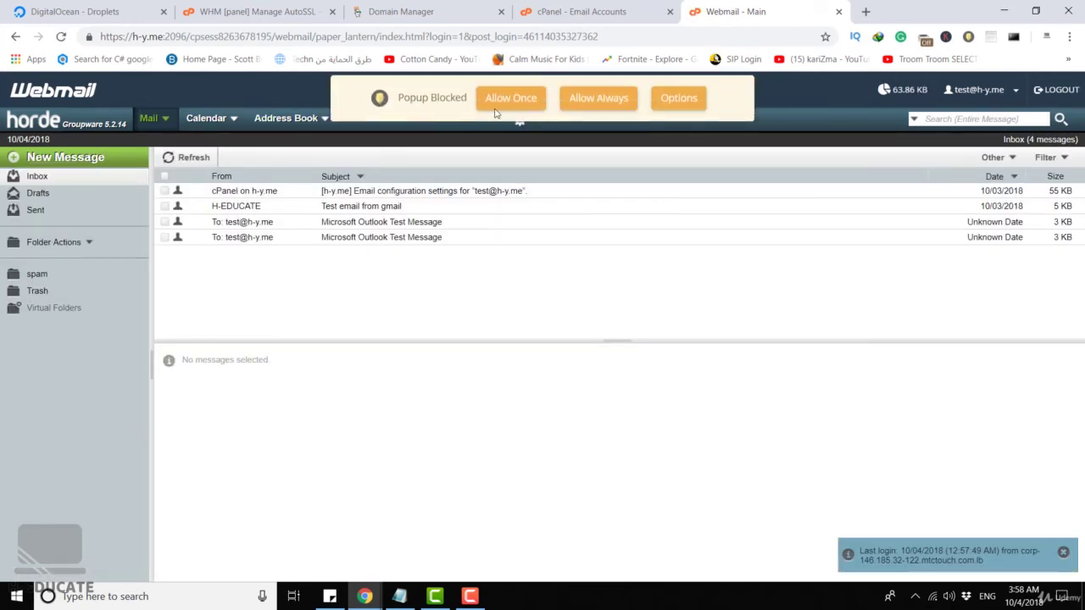
# Compose a new message to the Gmail address with subject 'Secure Message'.
pyautogui.click(503, 100)
pyautogui.moveTo(356, 17); pyautogui.dragTo(642, 89)
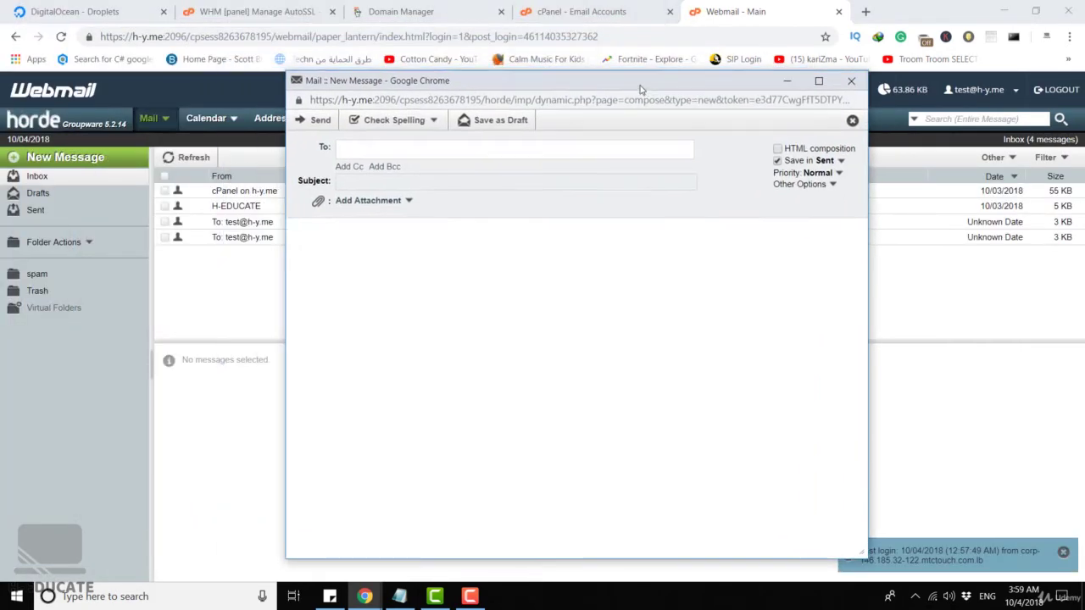
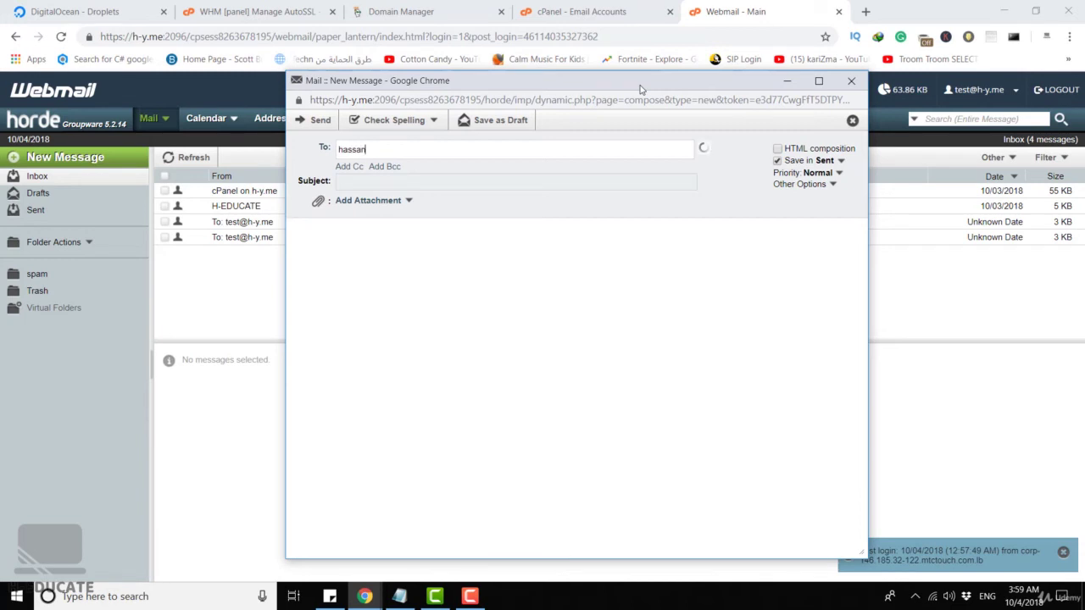
pyautogui.press('Tab')
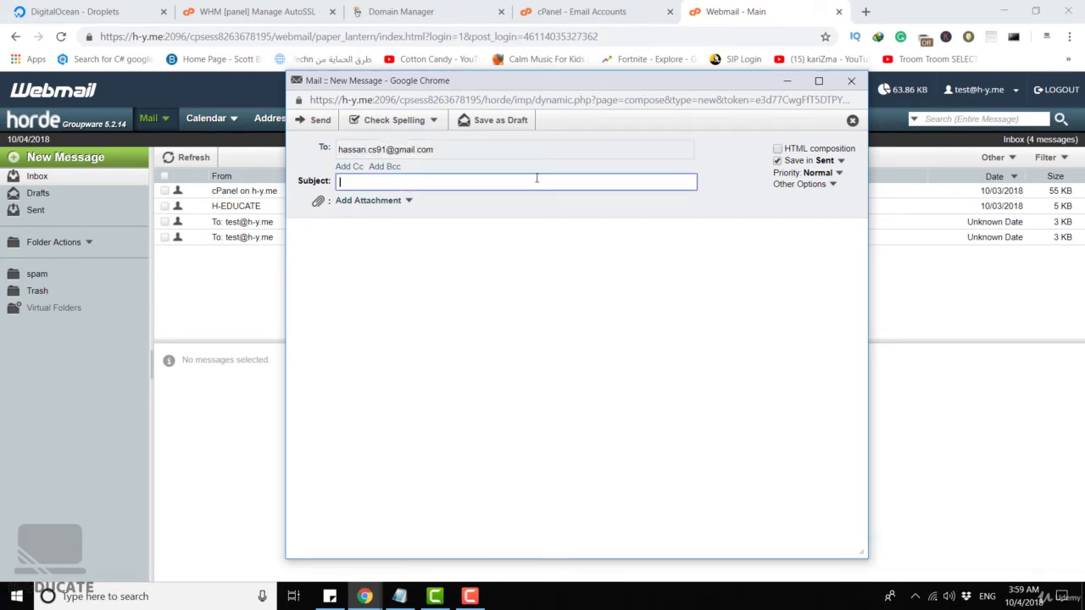
pyautogui.write('Scure Message')
pyautogui.click(346, 182)
pyautogui.write('e')
# Write a body saying it comes from cPanel with SPF and DKIM enabled, and send it.
pyautogui.click(370, 233)
pyautogui.write('This i')
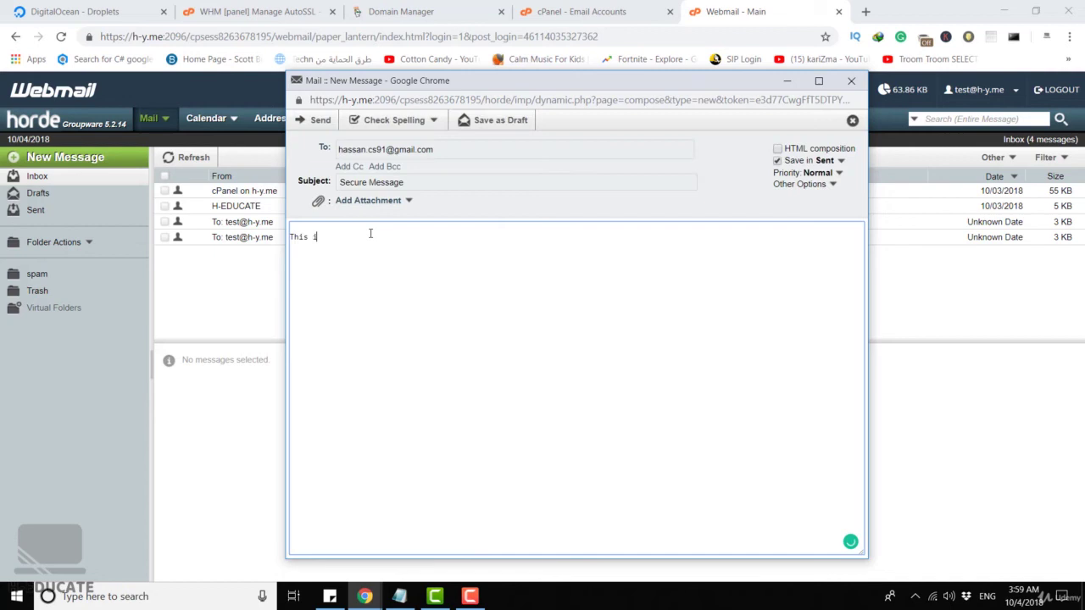
pyautogui.write('s a secure ')
pyautogui.write('d message fo')
pyautogui.write('rm spa')
pyautogui.press('BackSpace')
pyautogui.press('BackSpace')
pyautogui.press('BackSpace')
pyautogui.write('cpanel (SPF an')
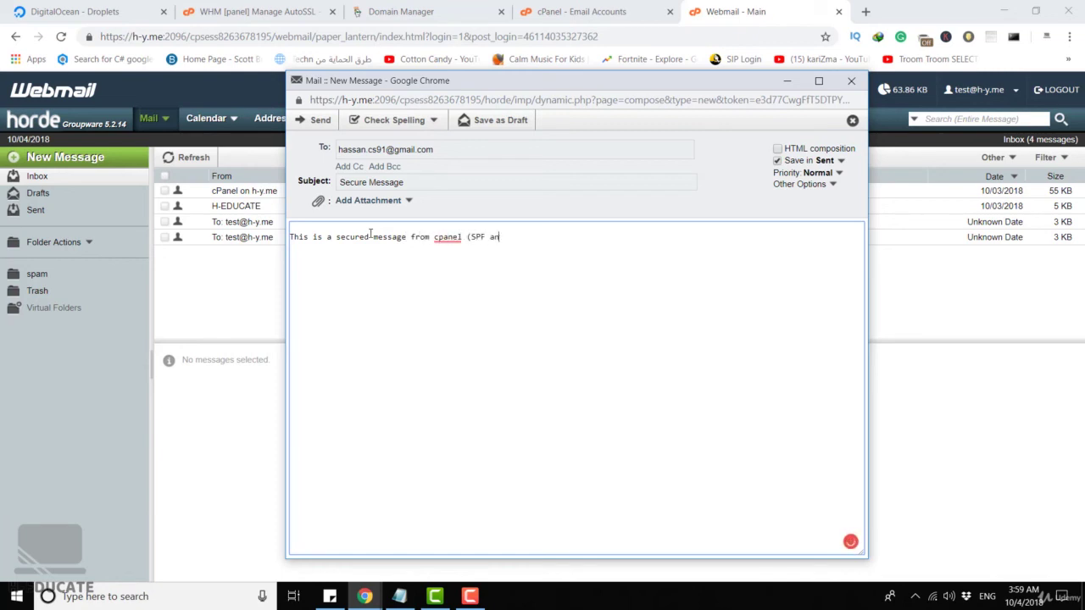
pyautogui.write('d DKIM enabled)')
pyautogui.click(322, 123)
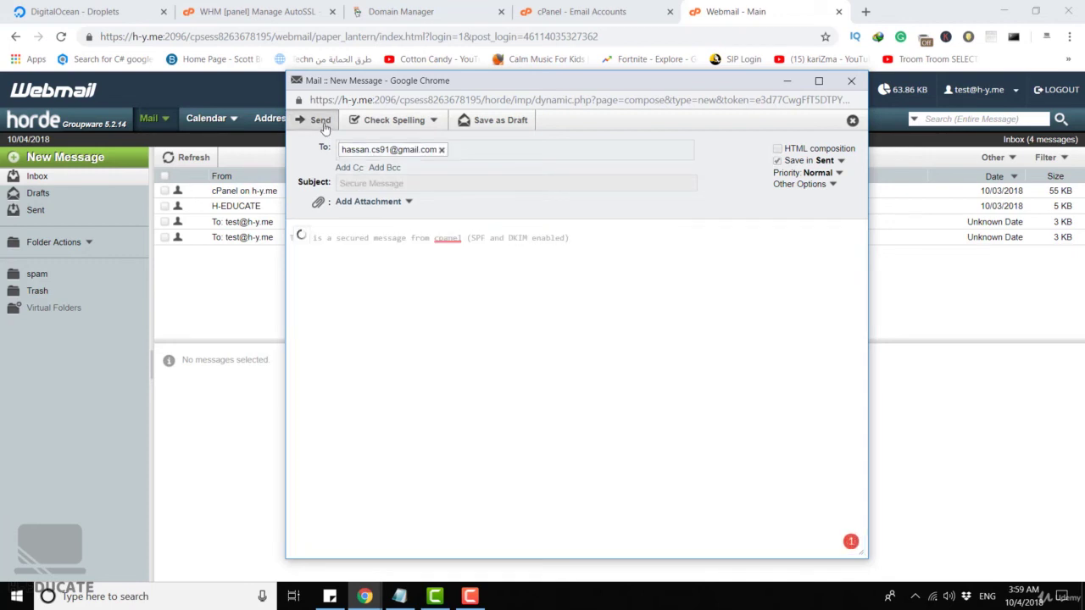
pyautogui.click(851, 81)
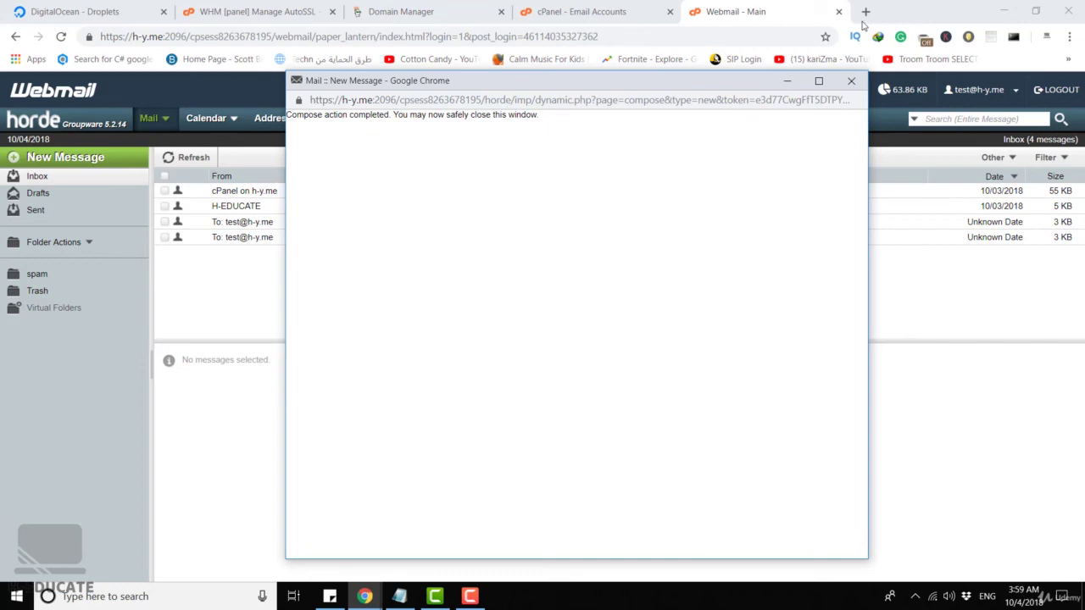
# Load Gmail in a new tab and open the Secure Message email from the Primary inbox.
pyautogui.click(866, 12)
pyautogui.write('gmail')
pyautogui.press('Return')
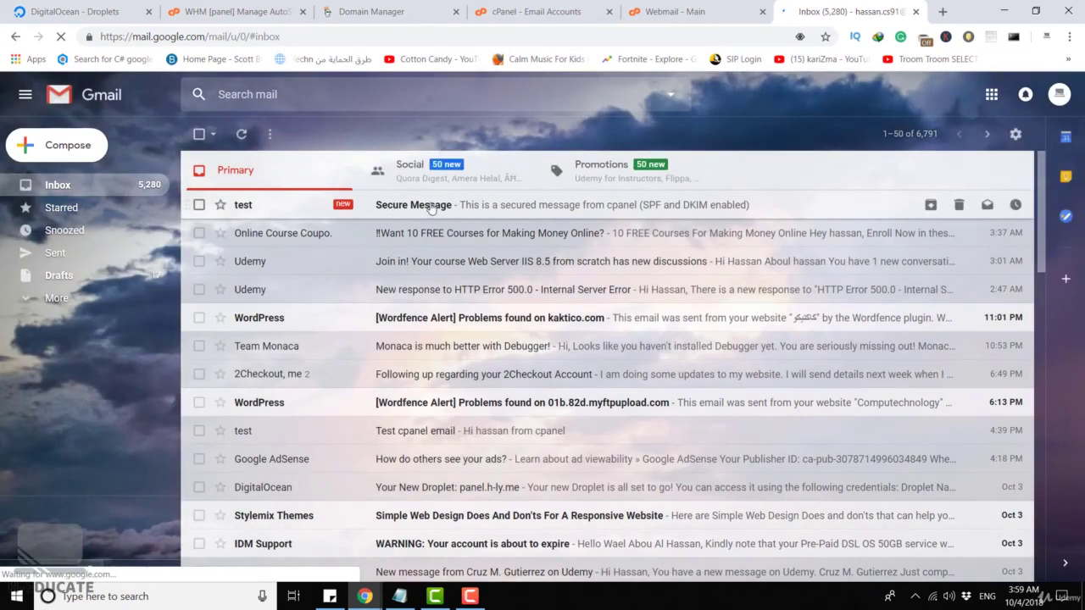
pyautogui.click(430, 208)
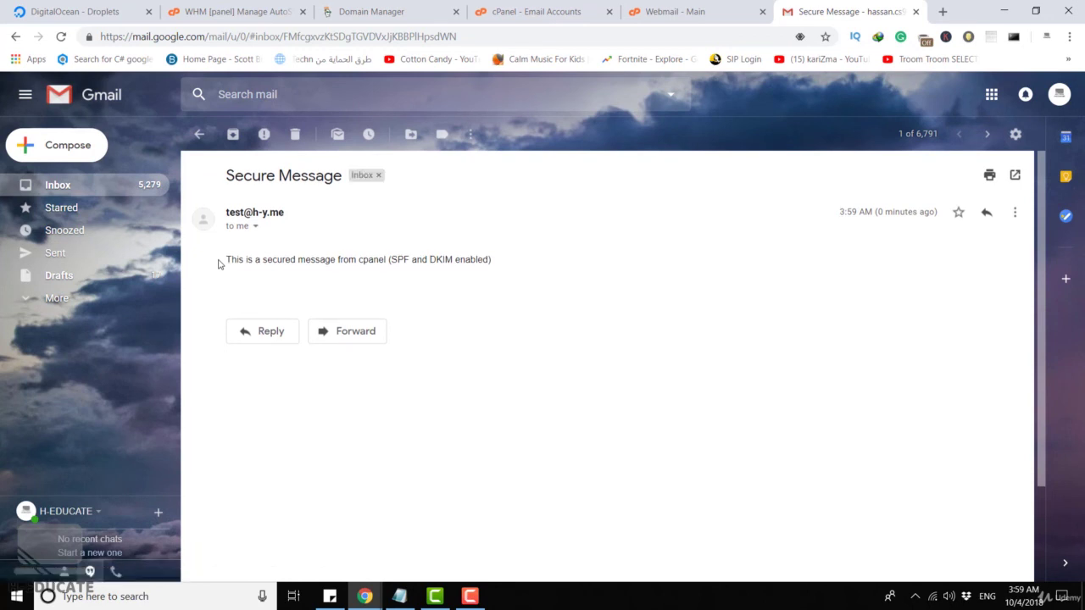
pyautogui.moveTo(218, 264); pyautogui.dragTo(511, 261)
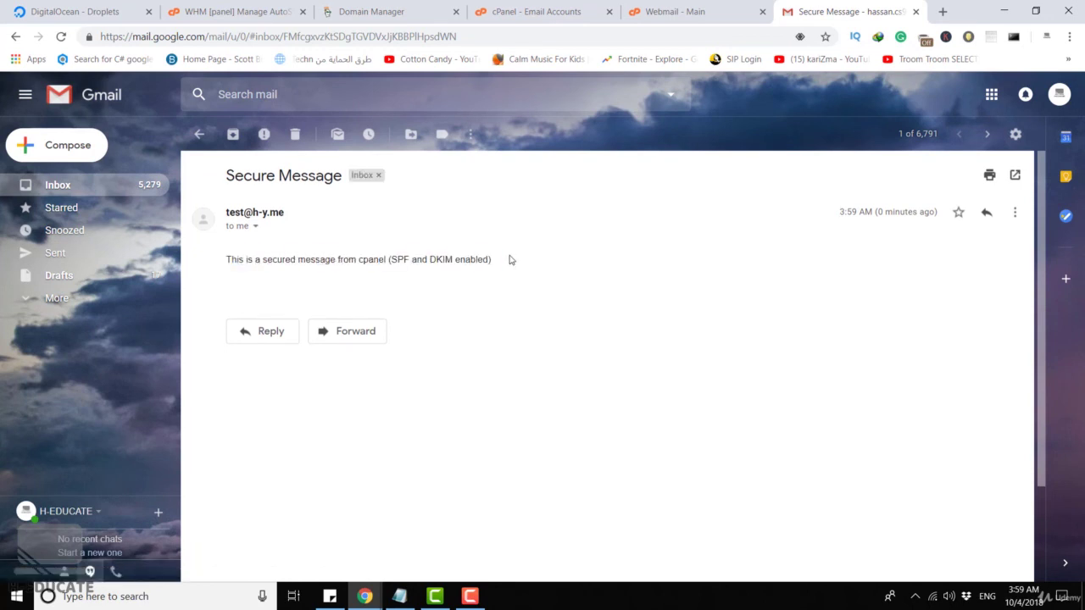